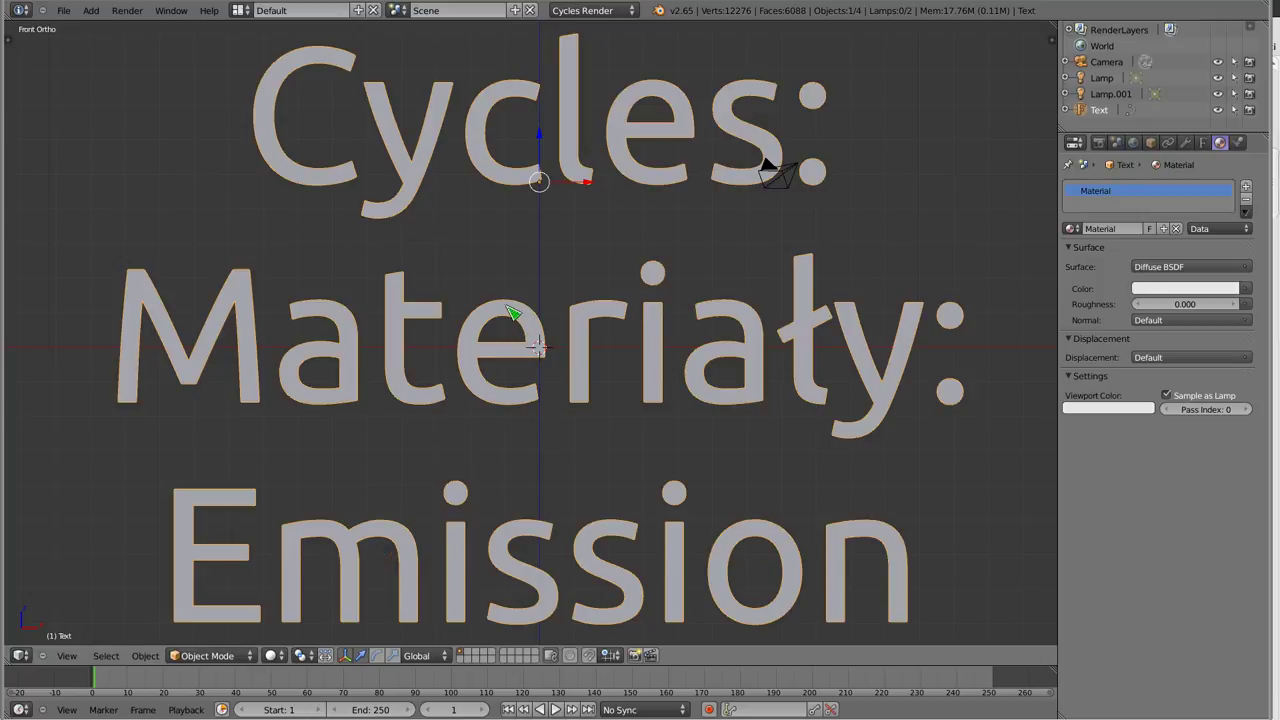
Delete the title text and add a plane scaled up as the floor.
key(x)
click(508, 310)
key(shift+a)
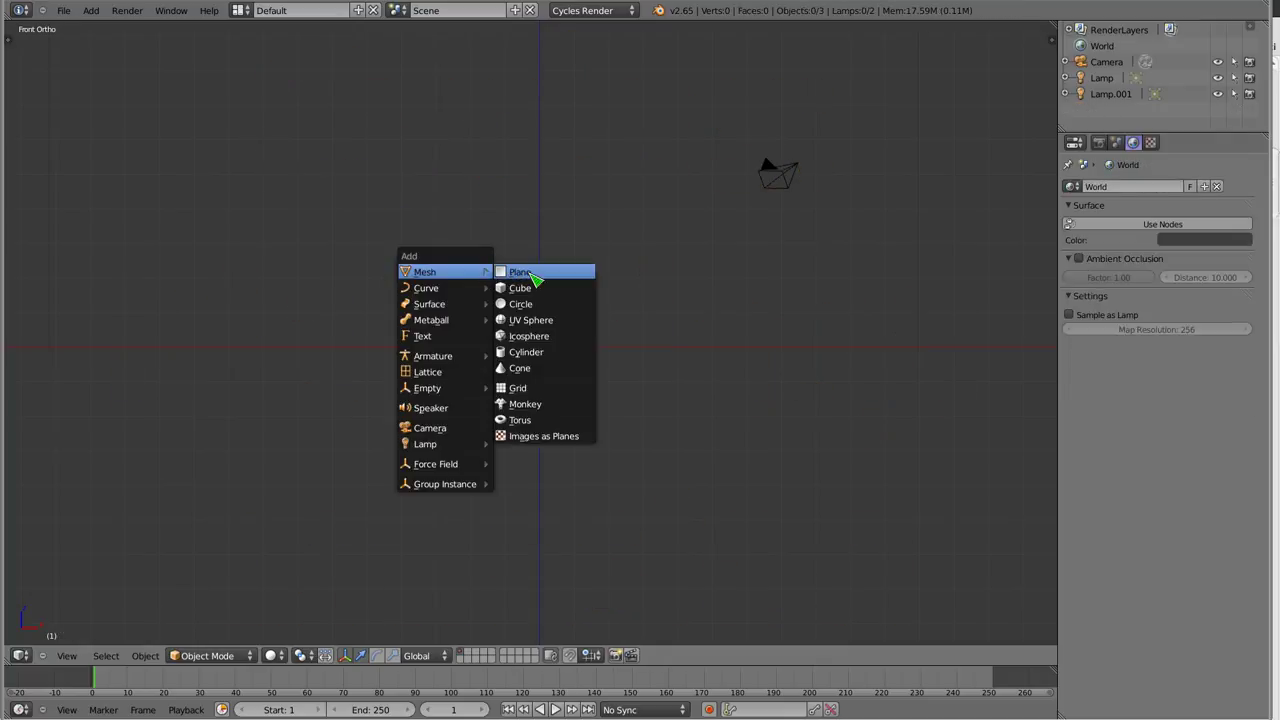
click(545, 273)
key(s)
click(808, 456)
Add a cube scaled into a large box left of centre, plus a duplicate right of centre.
key(shift+a)
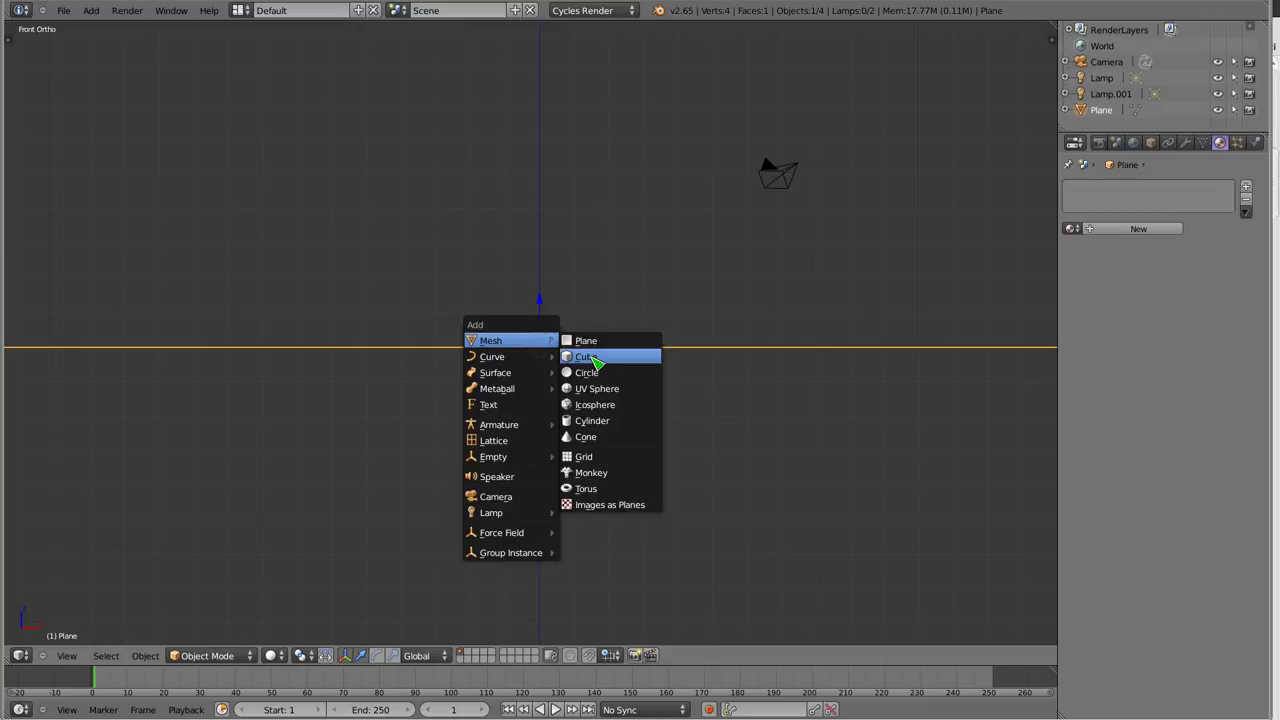
click(588, 357)
key(s)
click(634, 417)
key(g)
click(328, 386)
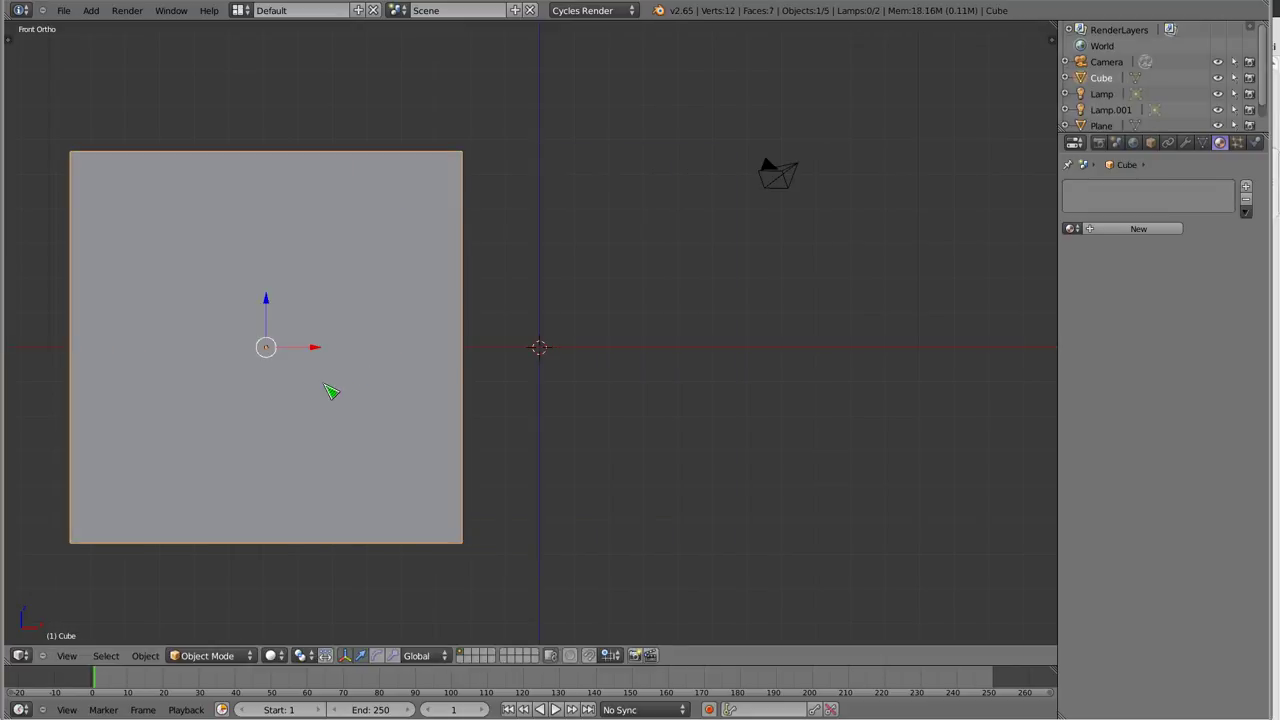
key(shift+d)
click(890, 390)
mouse_move(694, 366)
middle_down()
mouse_move(636, 345)
mouse_move(406, 200)
mouse_move(617, 343)
middle_up()
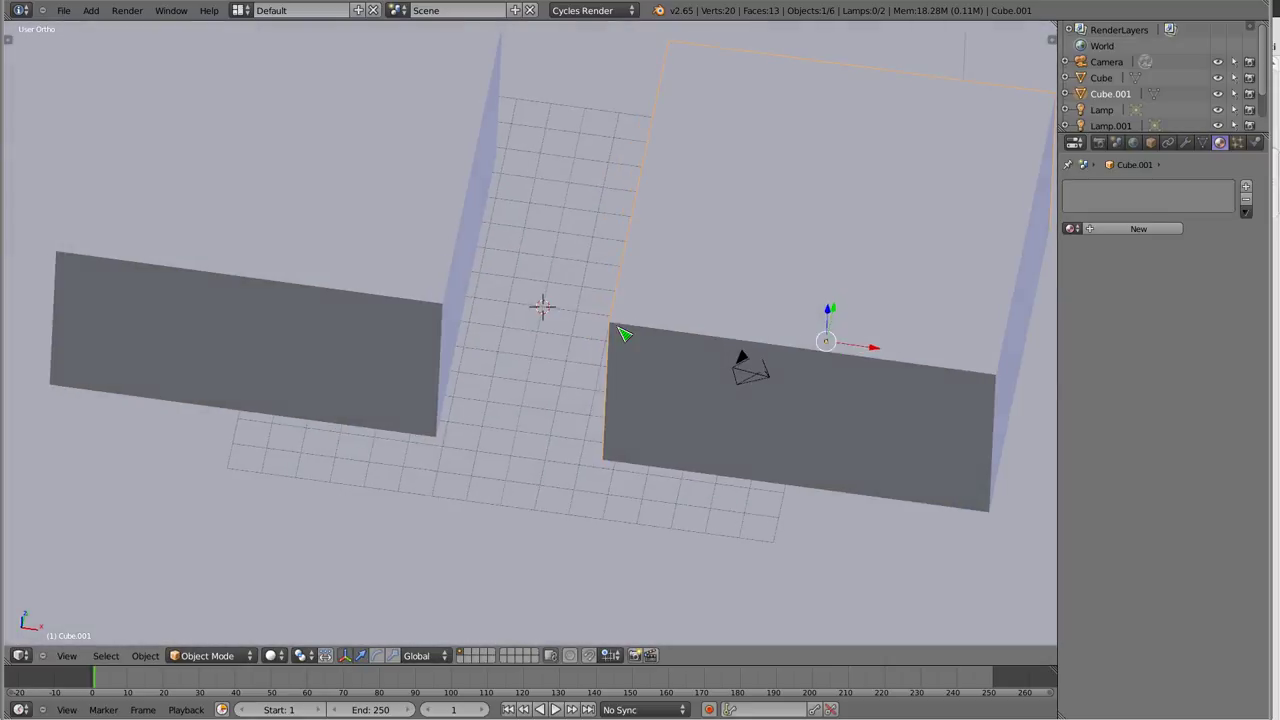
Duplicate a third box and place it behind the gap between the other two.
key(shift+d)
key(x)
click(478, 281)
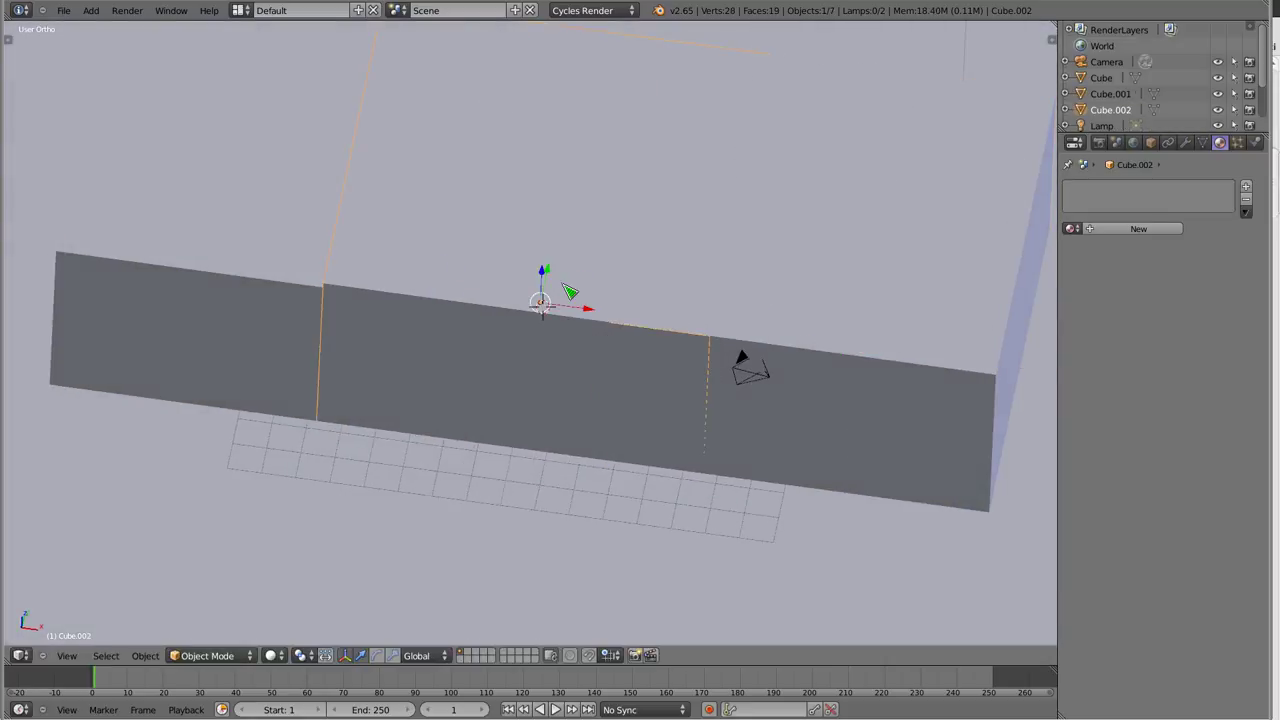
middle_drag(560, 280, 640, 151)
key(g)
key(y)
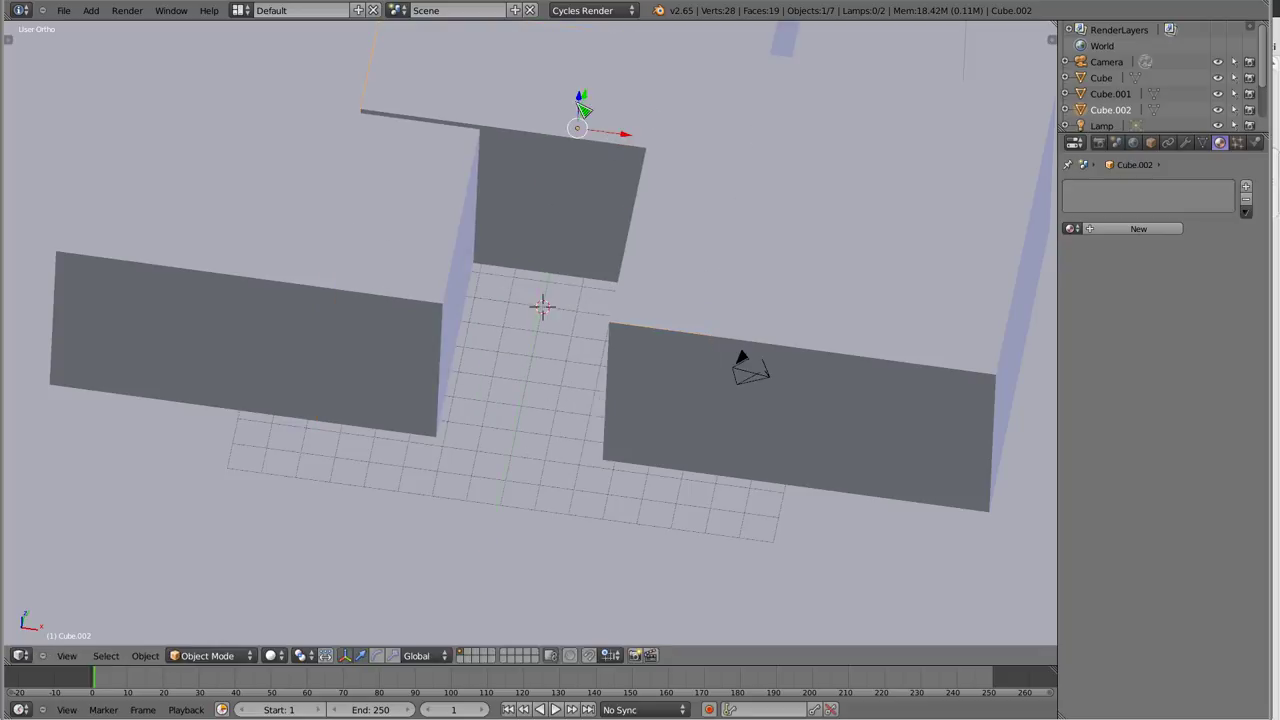
click(585, 132)
middle_drag(522, 332, 506, 318)
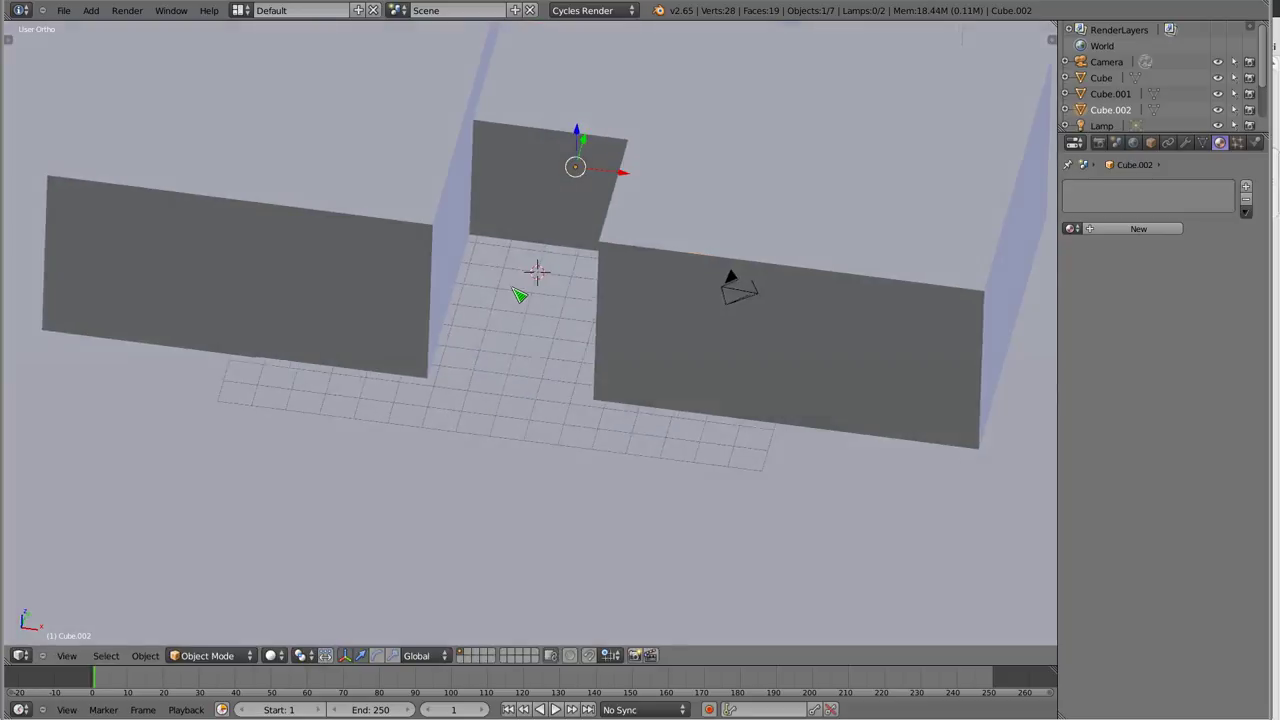
click(272, 655)
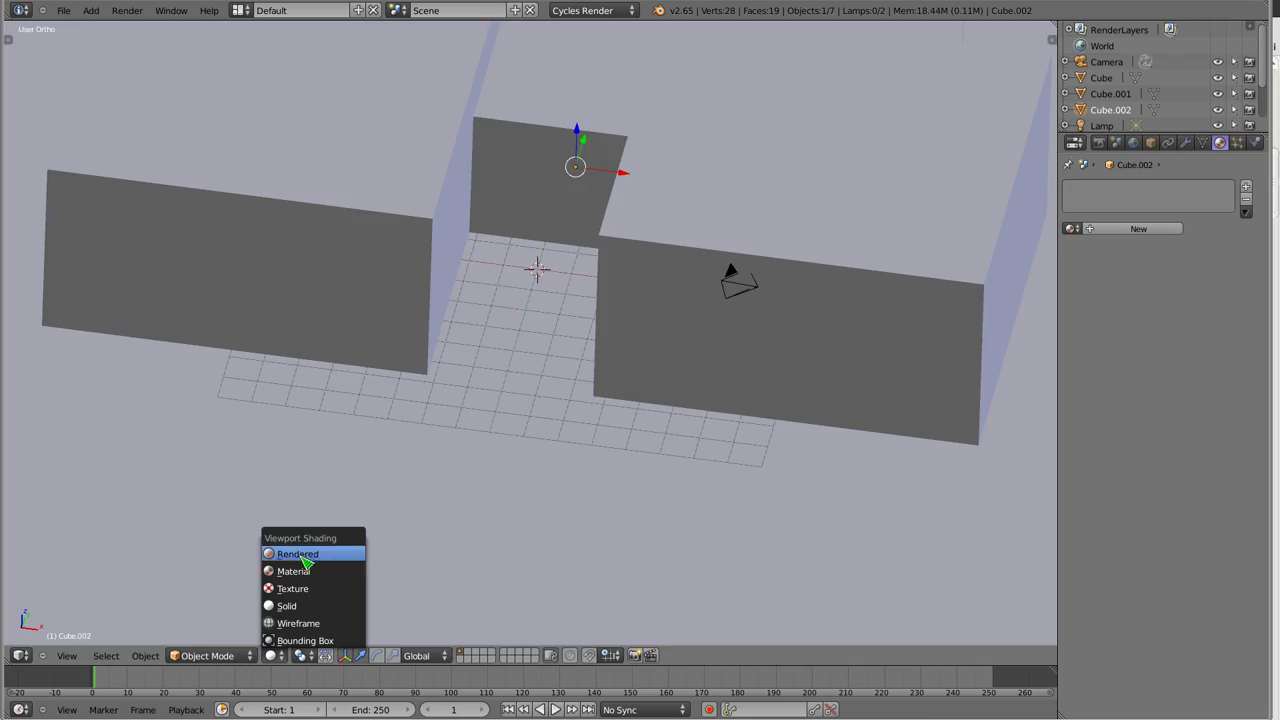
Switch the viewport shading to Rendered to get a live Cycles preview of the boxes.
click(305, 551)
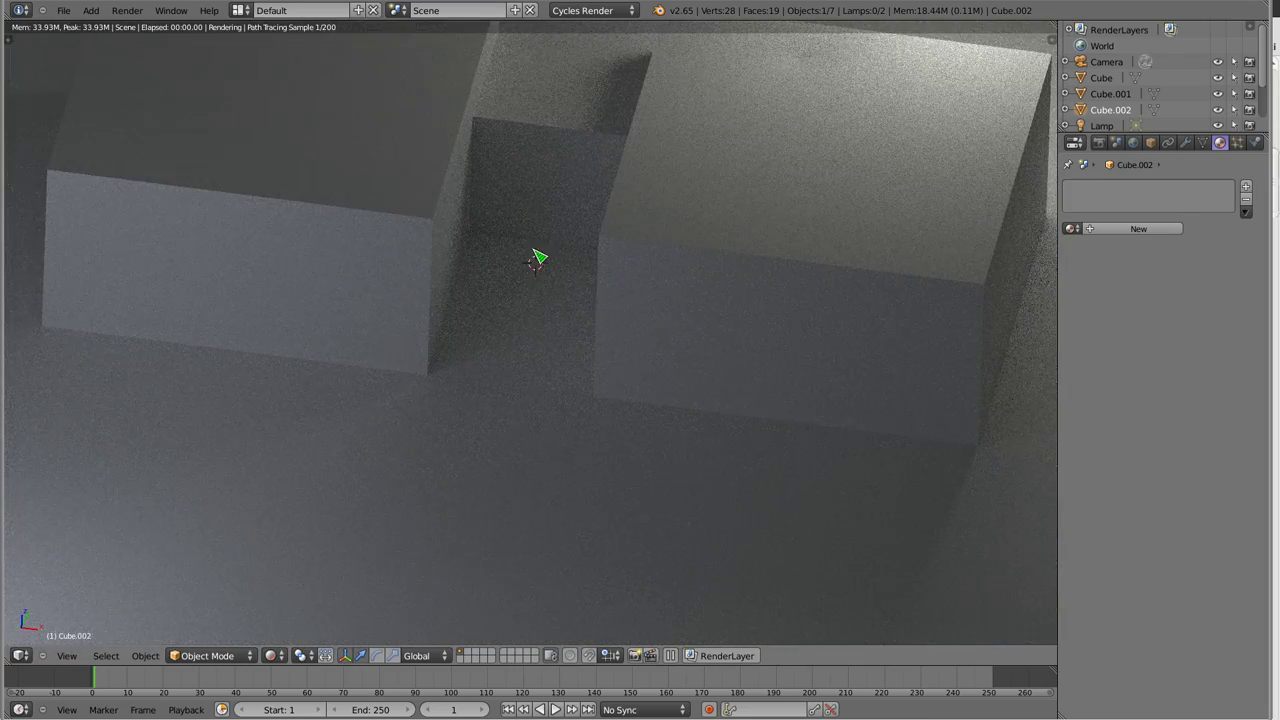
scroll(537, 252, down, 1)
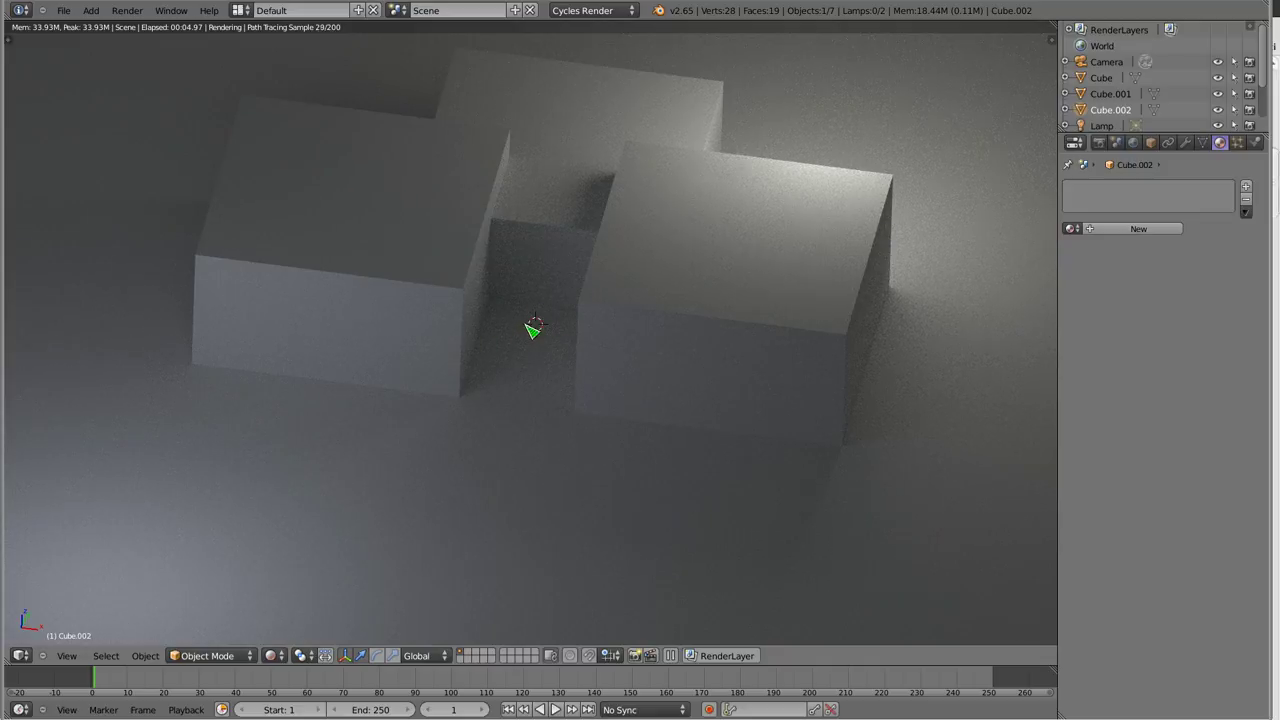
key(shift+a)
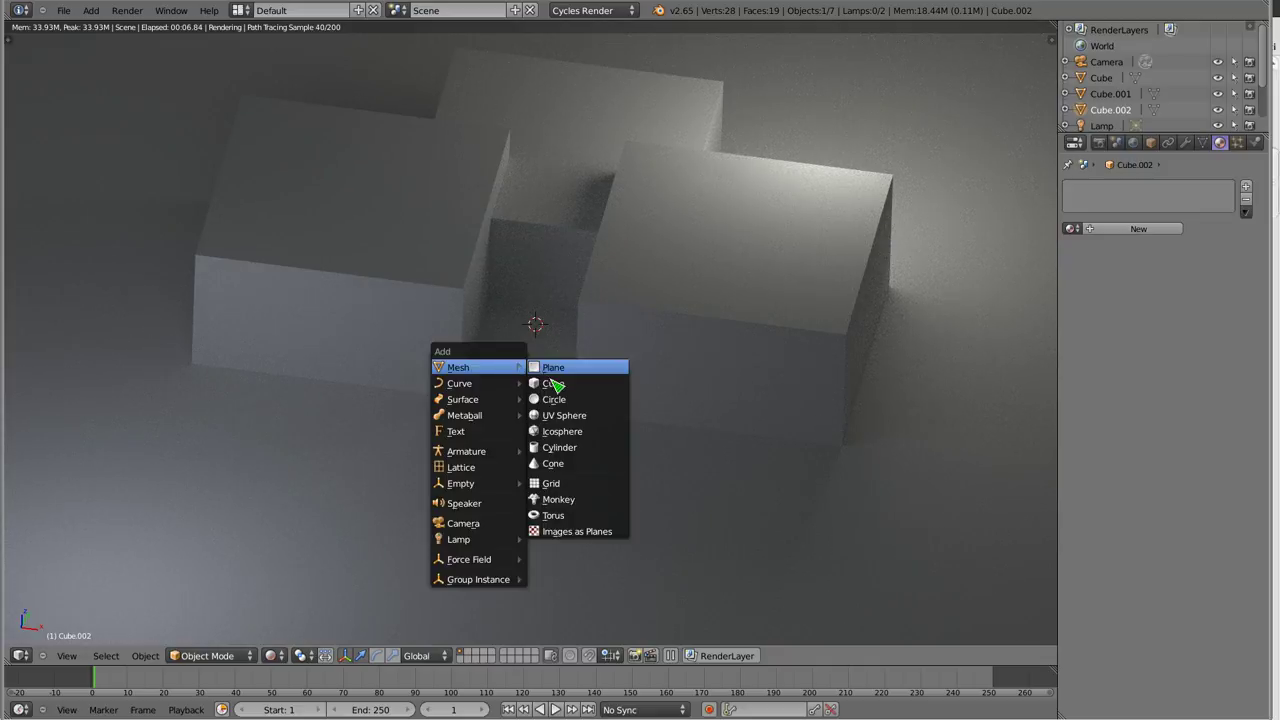
Add a torus at the centre and give it a new Emission material (Material.001).
click(577, 521)
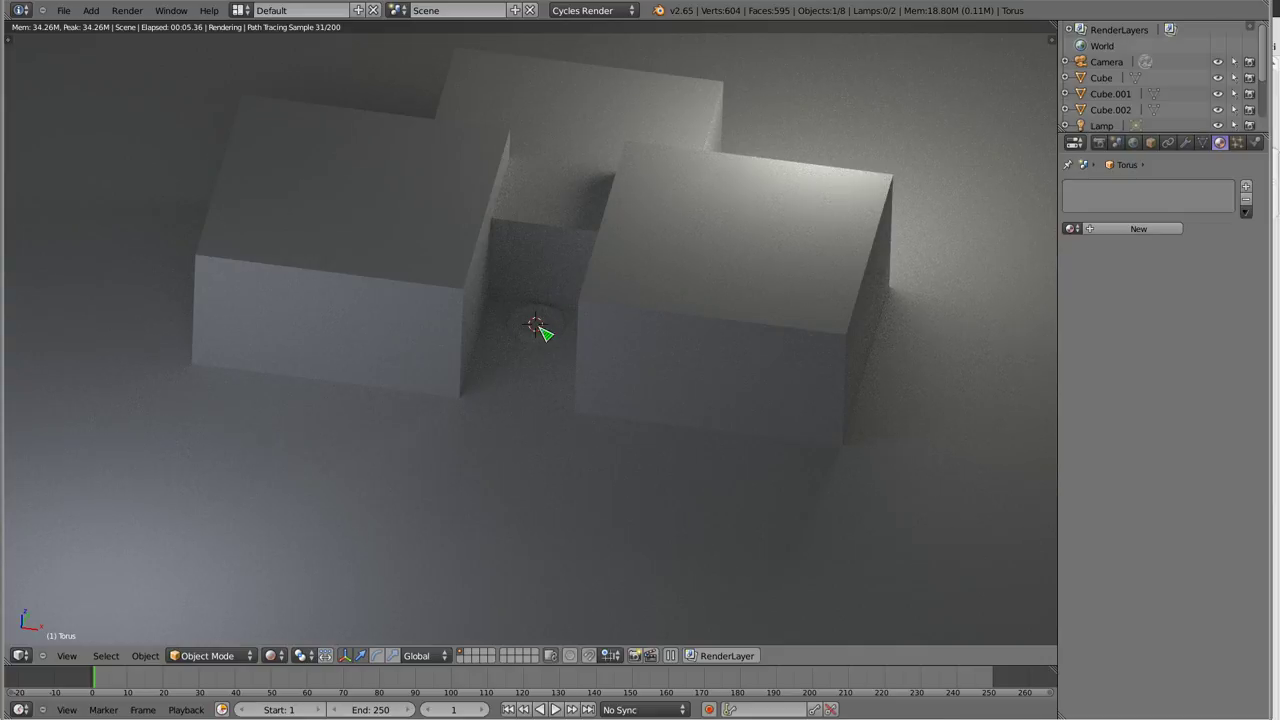
click(1150, 228)
click(1158, 267)
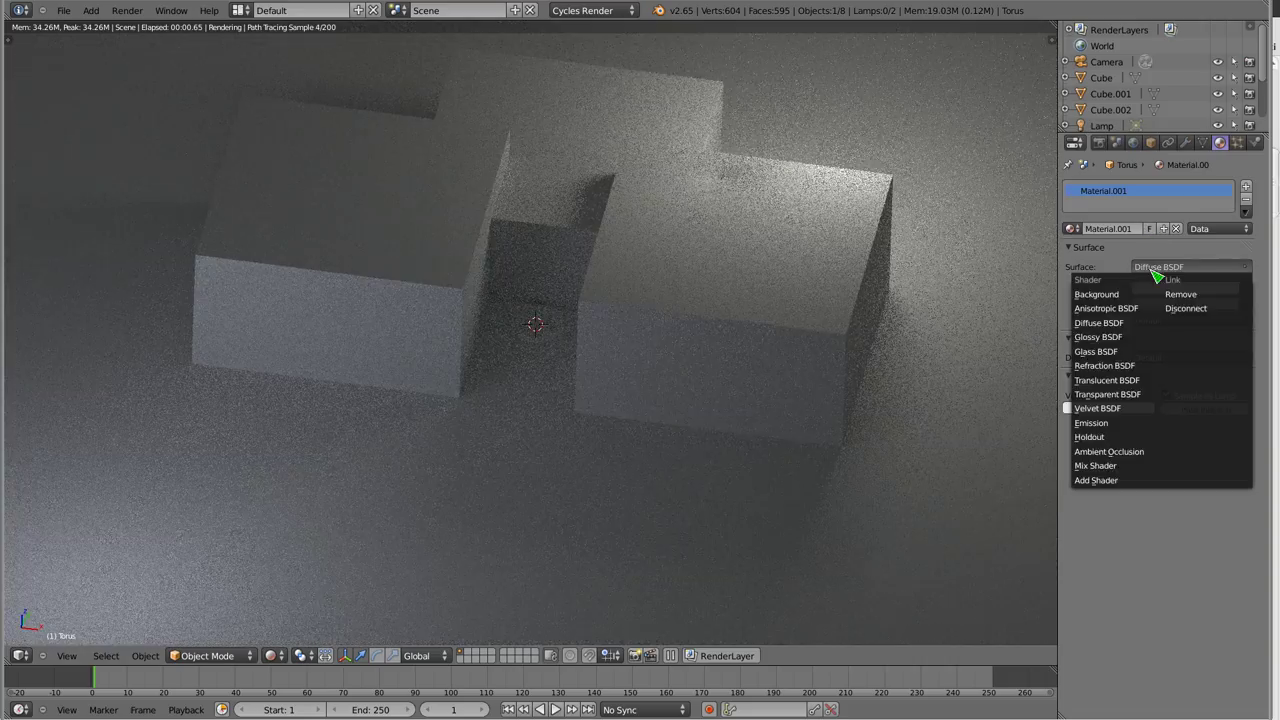
click(1106, 424)
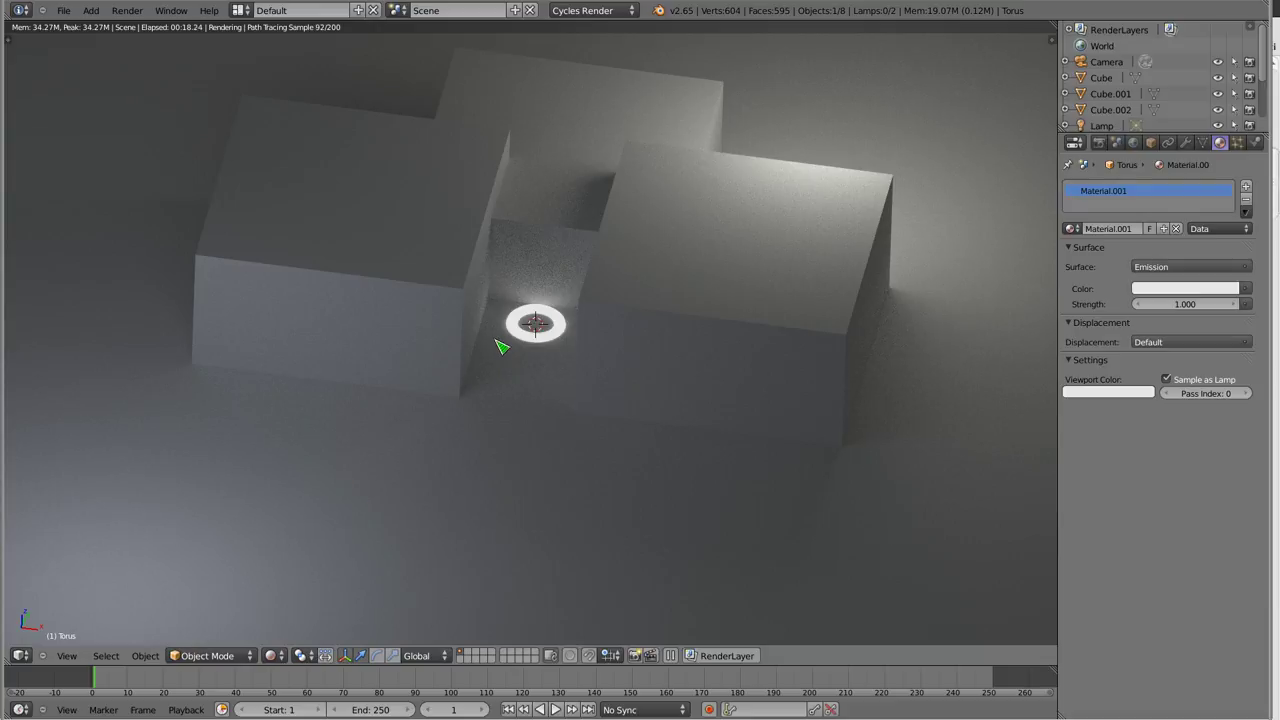
Switch to wireframe and move the upper and left lamps in closer to the boxes.
key(z)
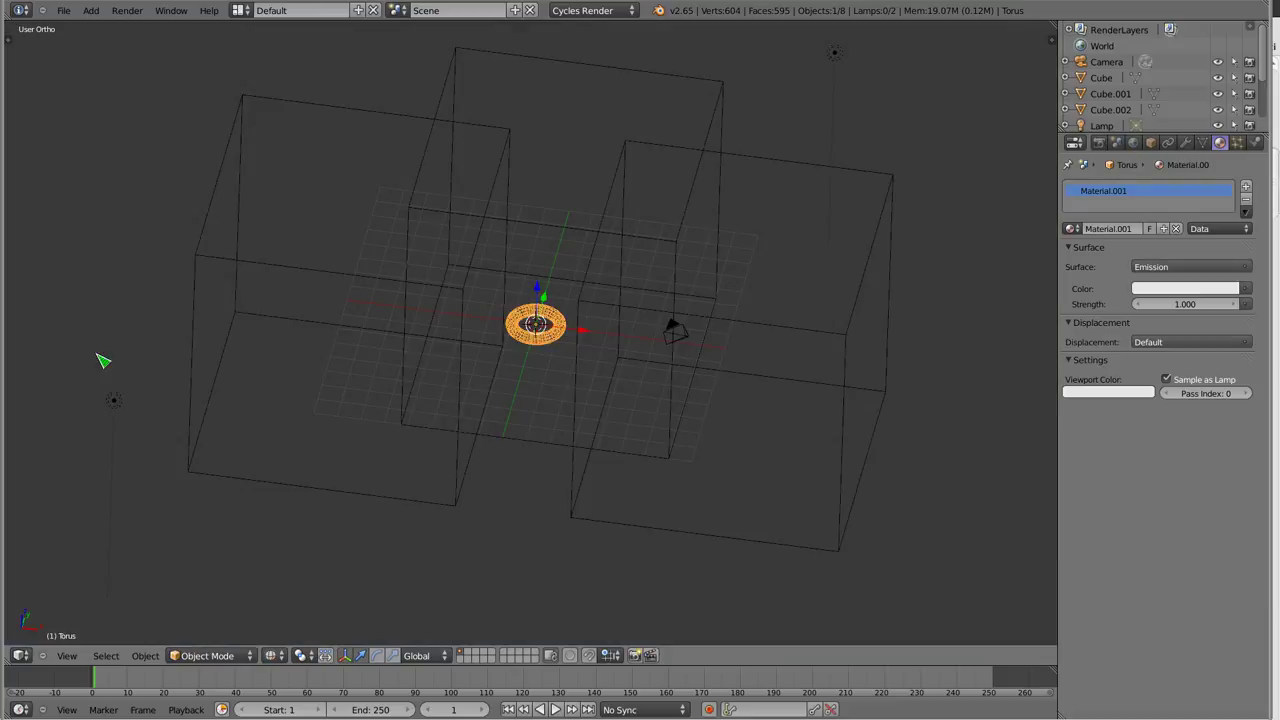
right_click(111, 404)
right_click(838, 55)
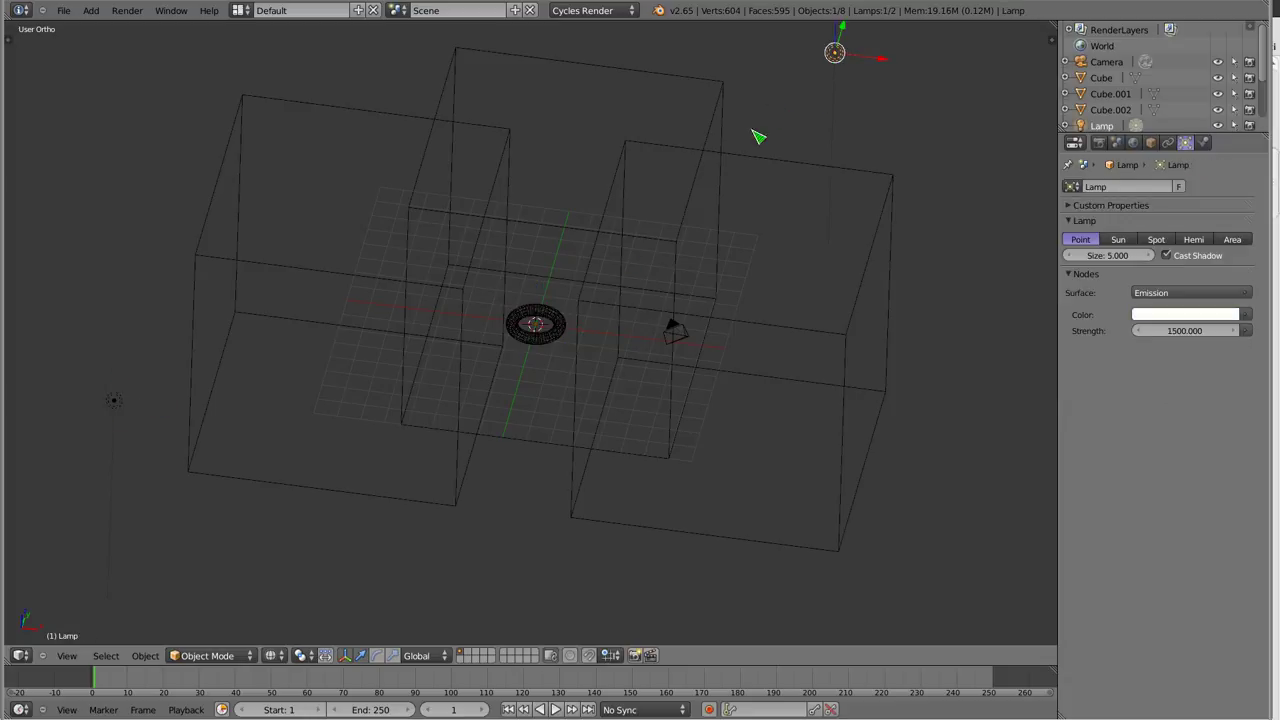
key(g)
click(776, 141)
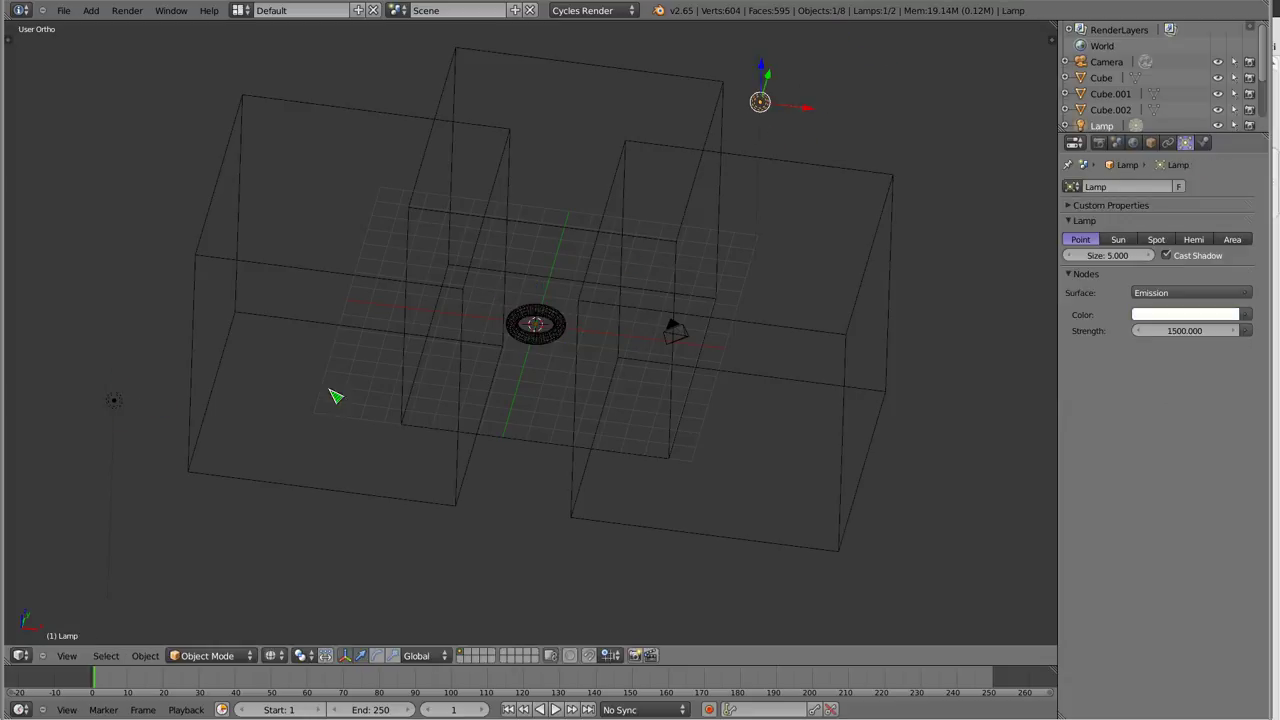
right_click(115, 408)
key(g)
click(172, 362)
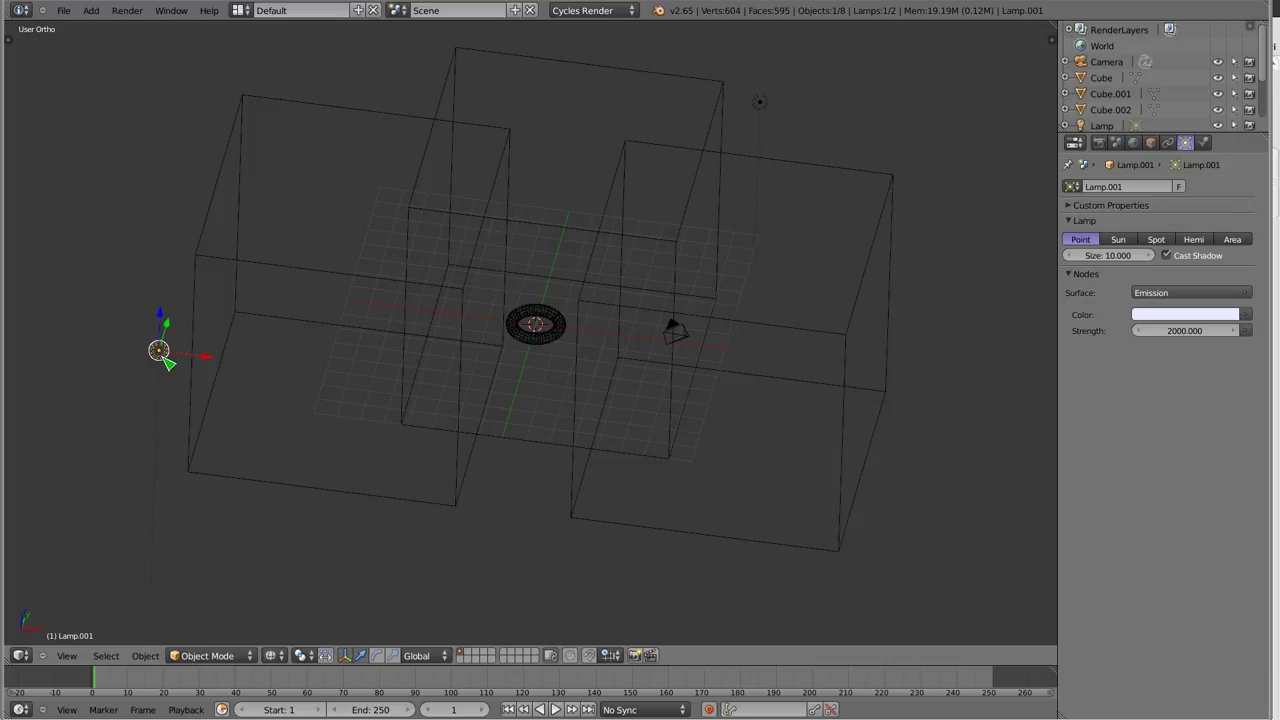
Select the left, back and right boxes, the left lamp, and finally the torus.
right_click(377, 286)
right_click(615, 76)
right_click(635, 150)
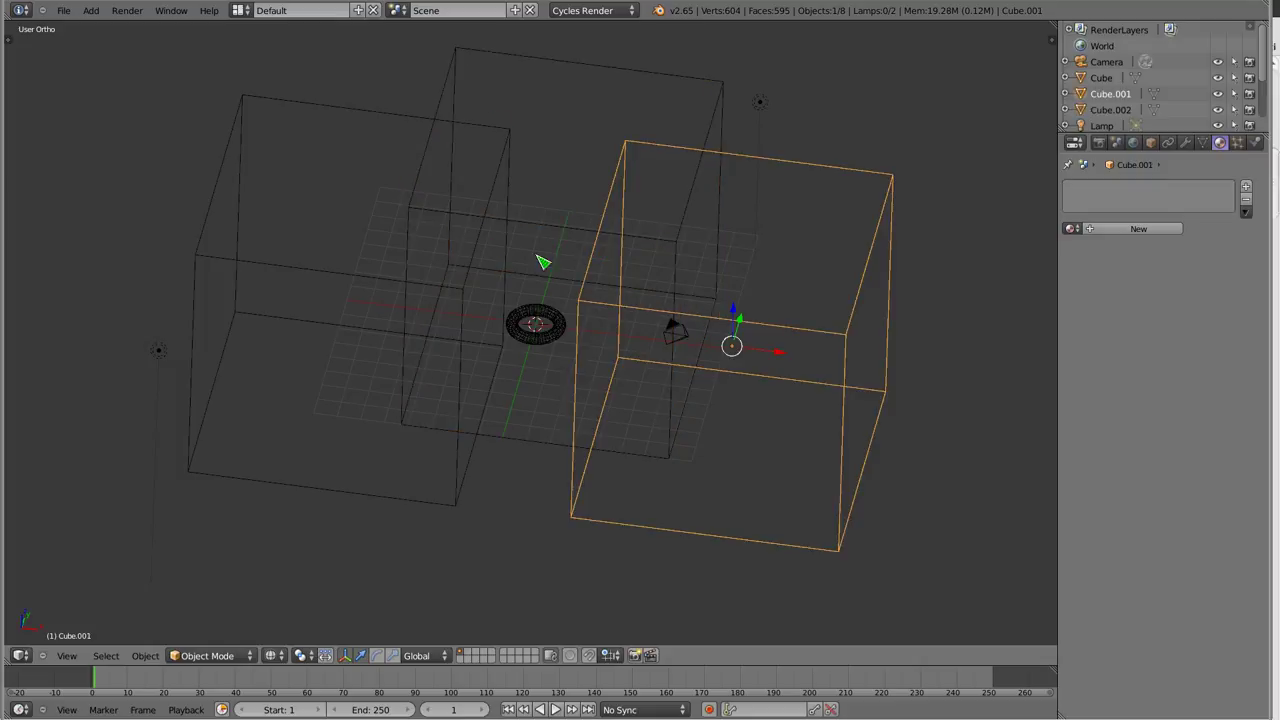
right_click(168, 364)
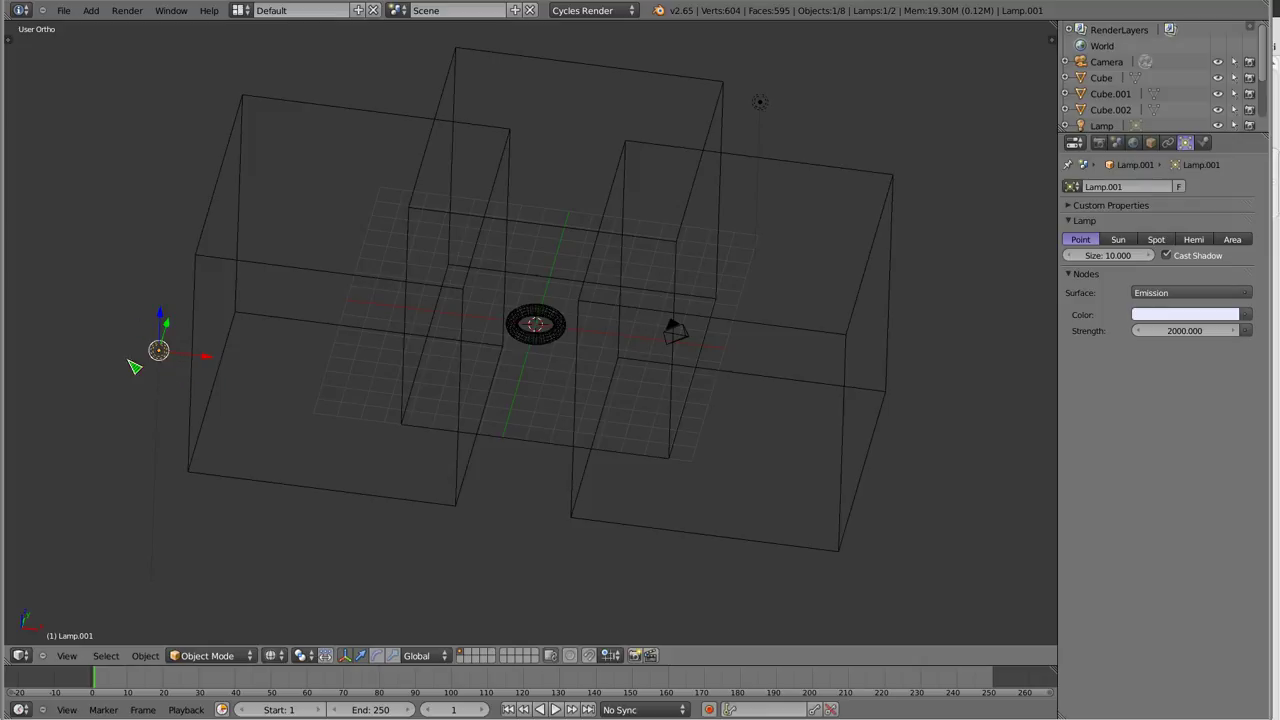
right_click(527, 339)
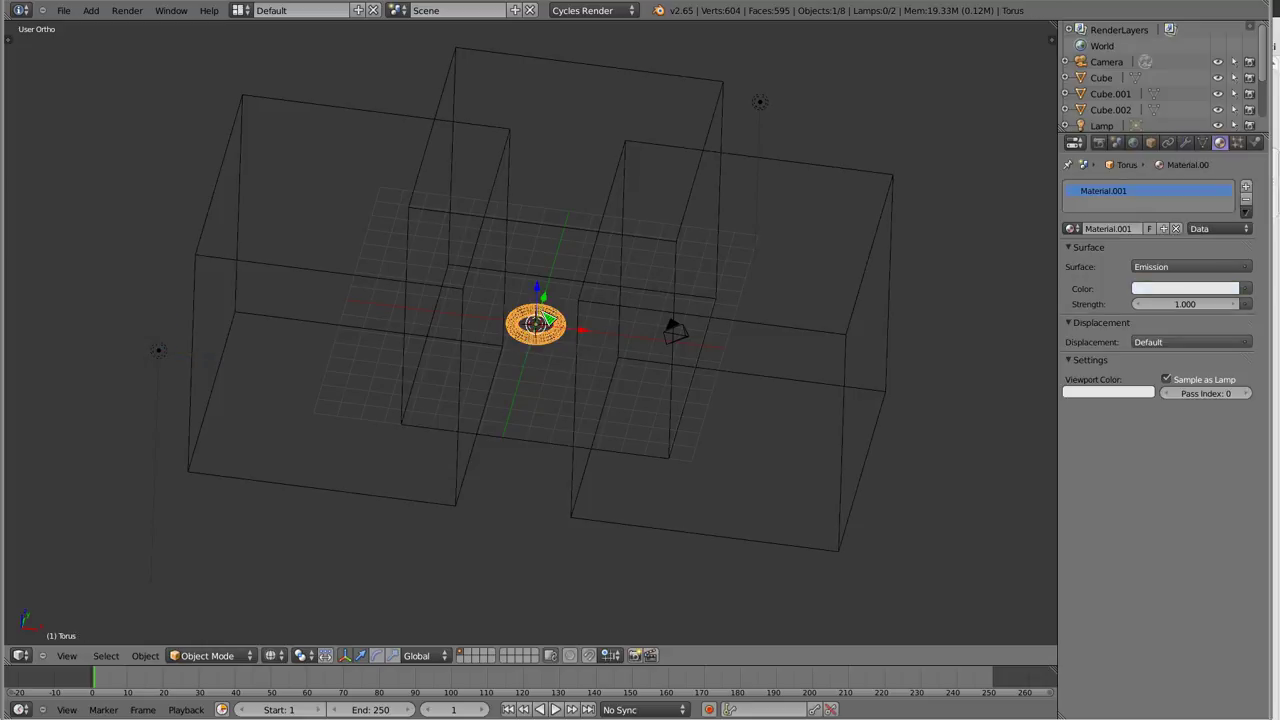
Return the viewport to Rendered shading.
key(shift+z)
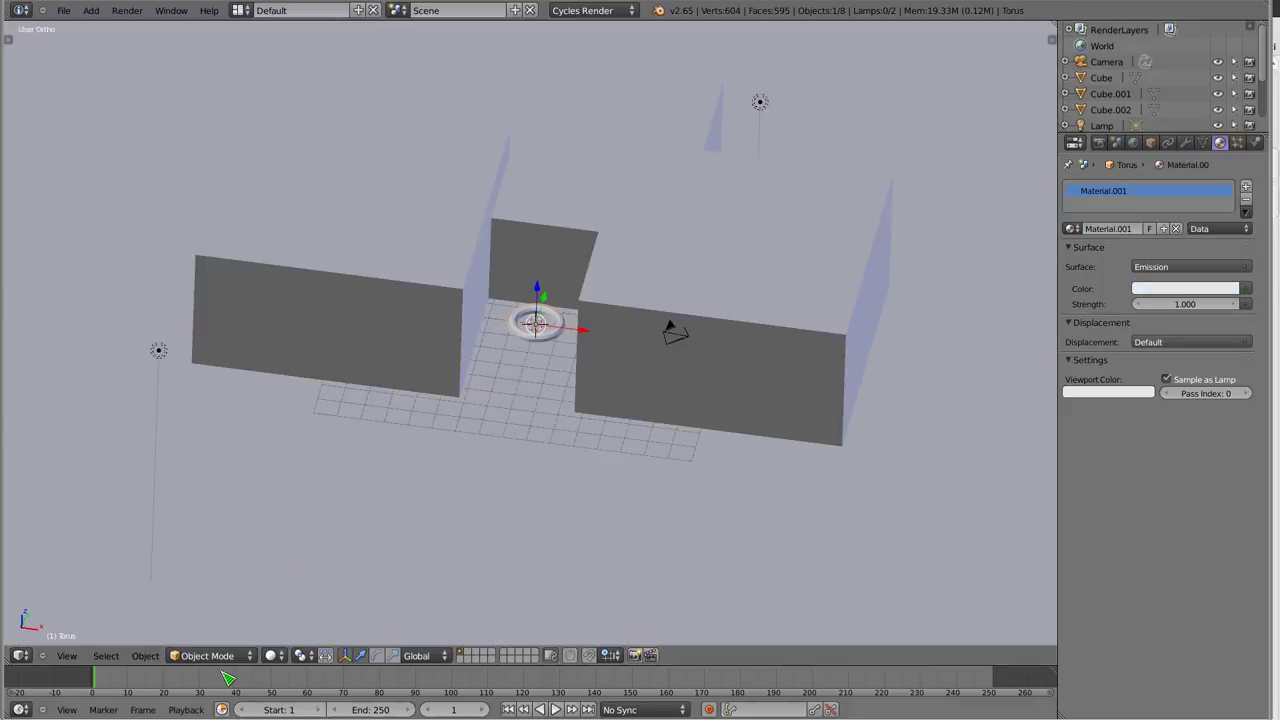
click(272, 655)
click(303, 555)
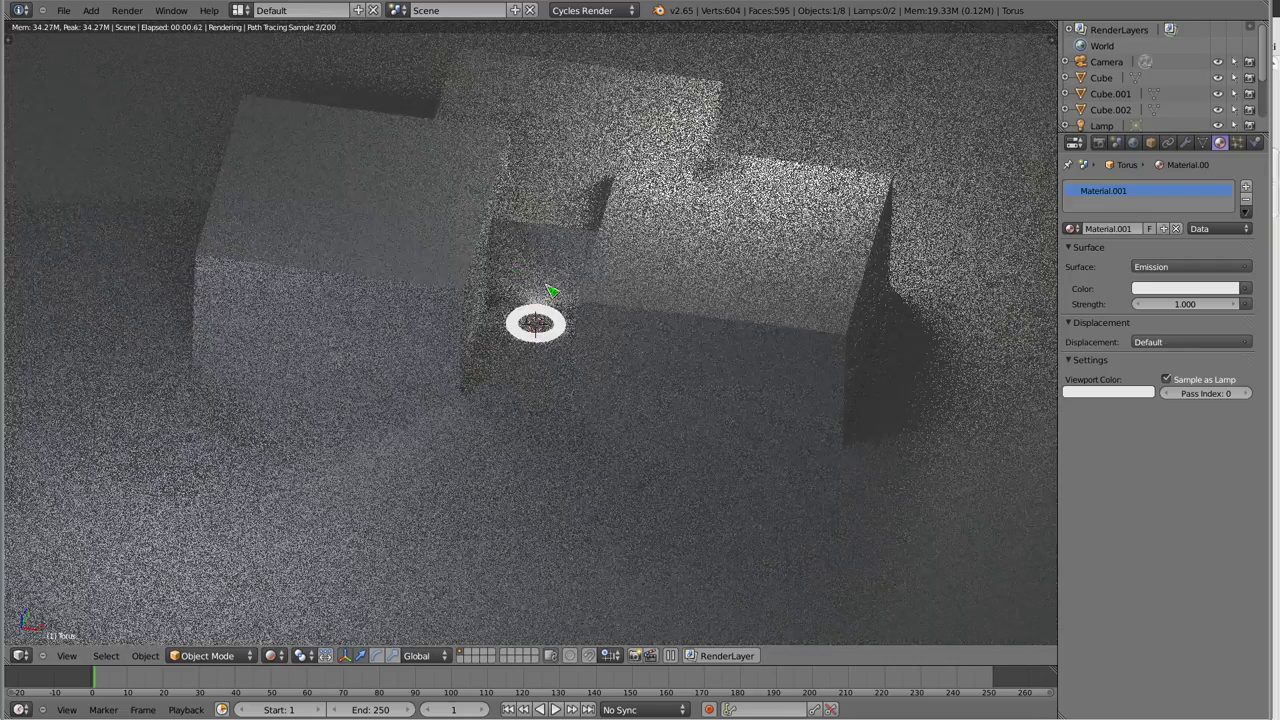
Raise the torus vertically and position it at the centre of the view.
key(g)
key(z)
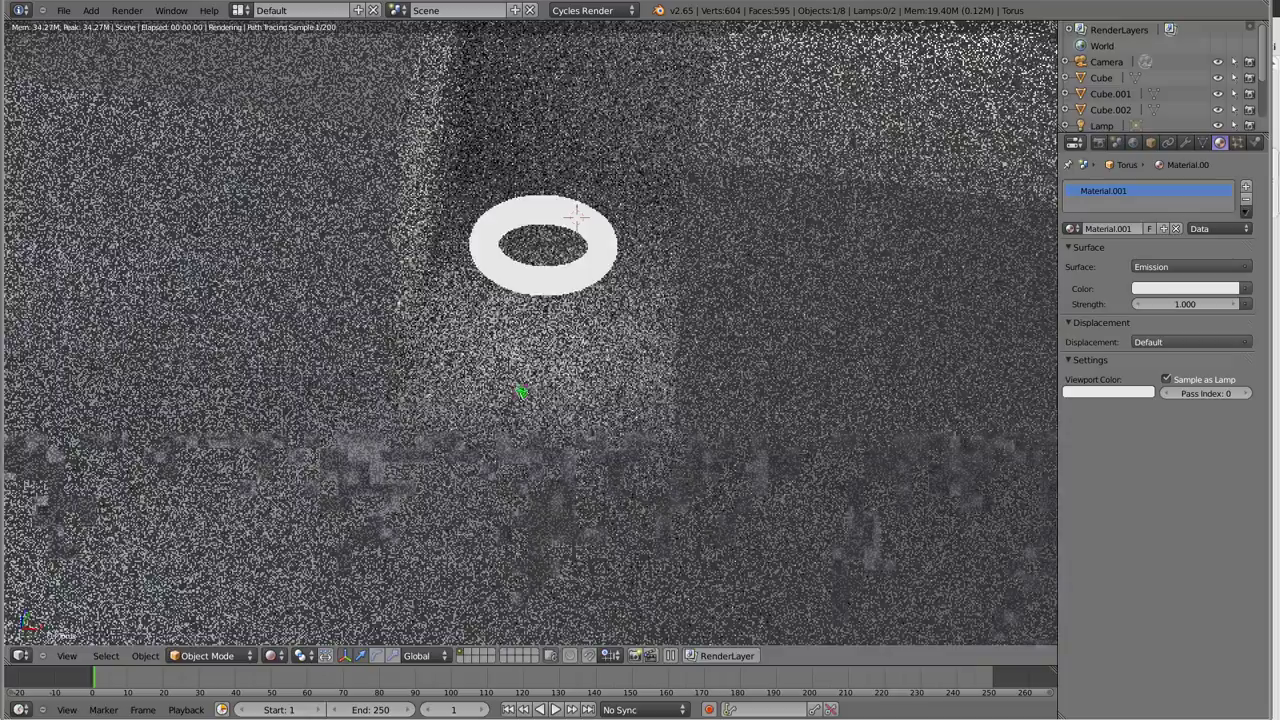
click(562, 217)
key(g)
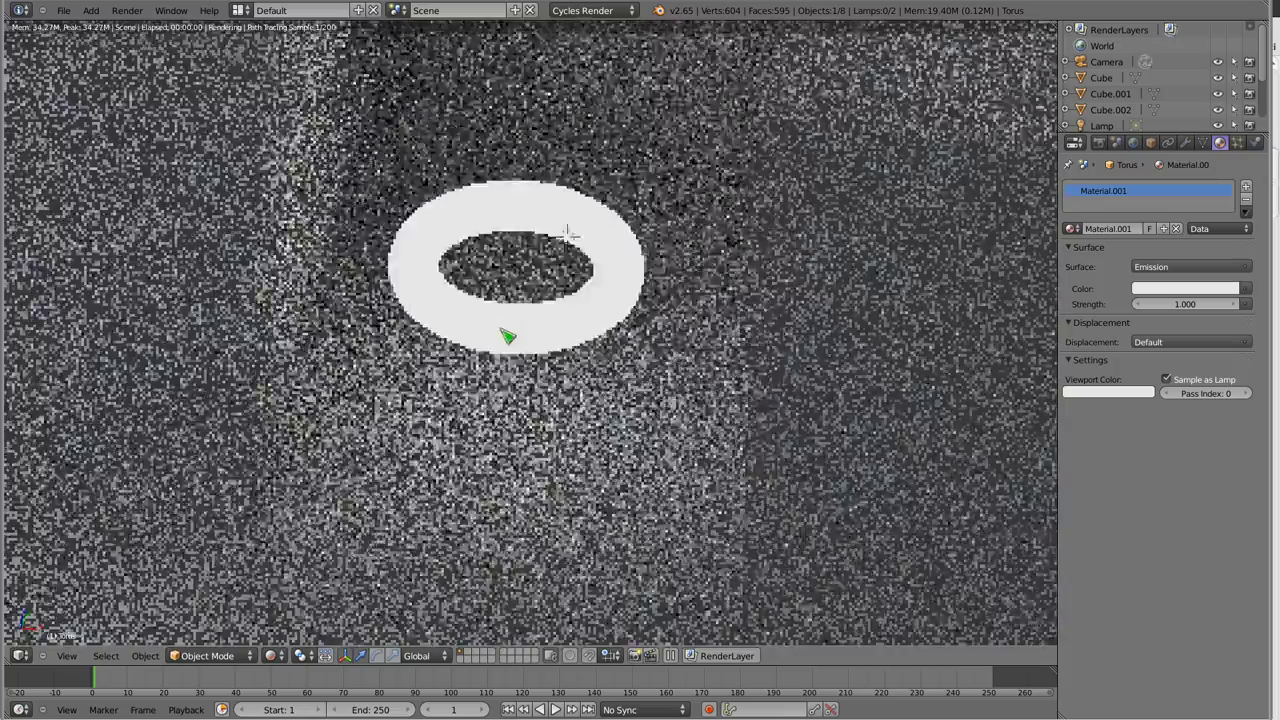
click(577, 318)
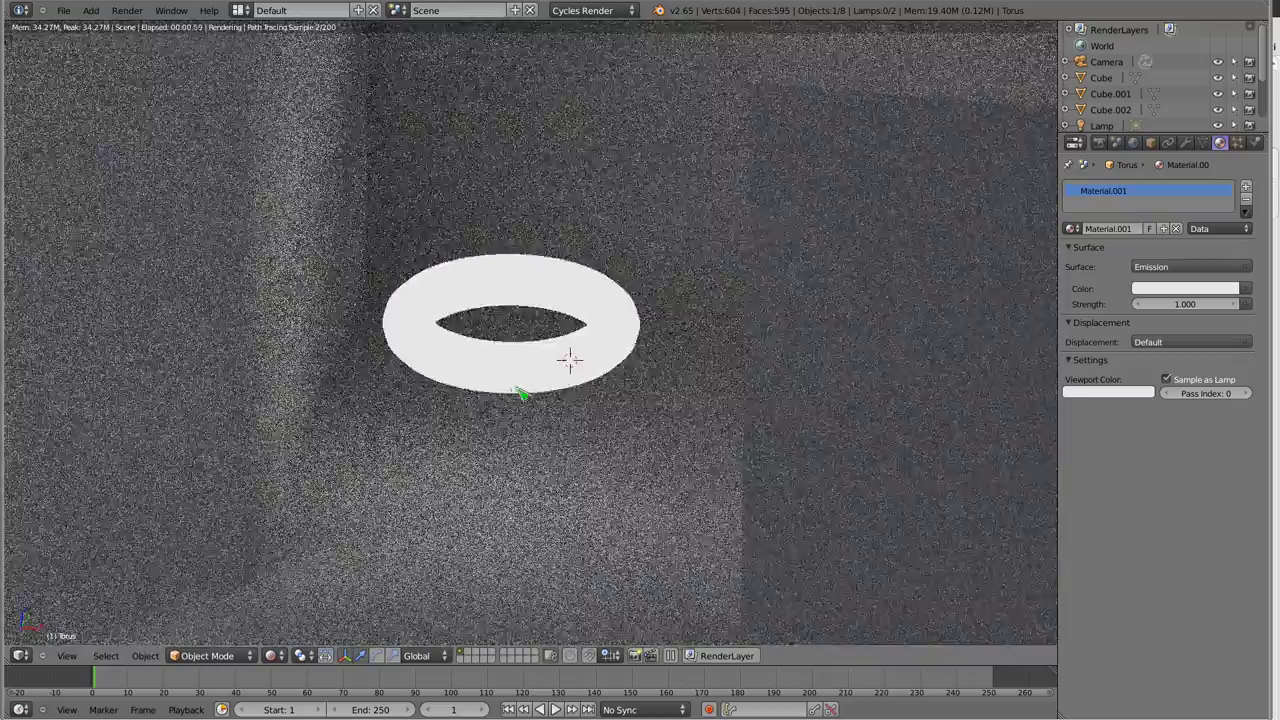
middle_drag(521, 393, 508, 403)
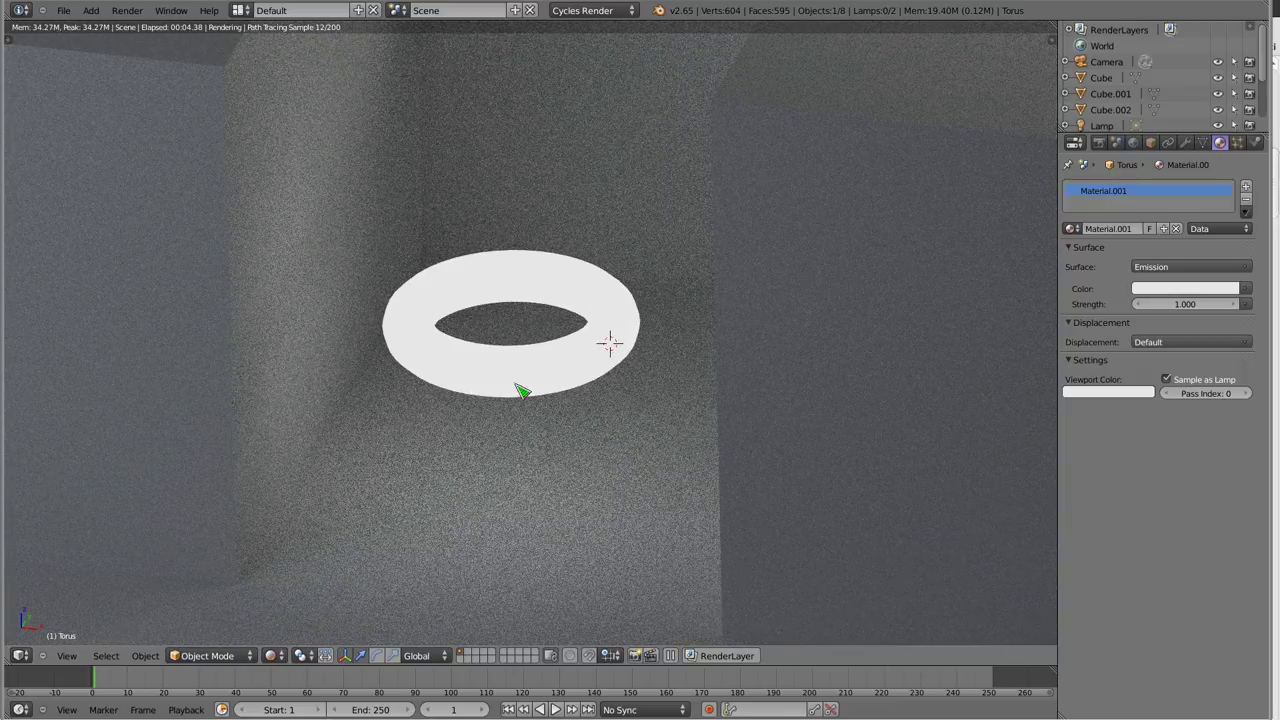
Lower the torus emission strength from 0.8 through 0.1 to 0, then set it to 1.
drag(1158, 305, 1140, 323)
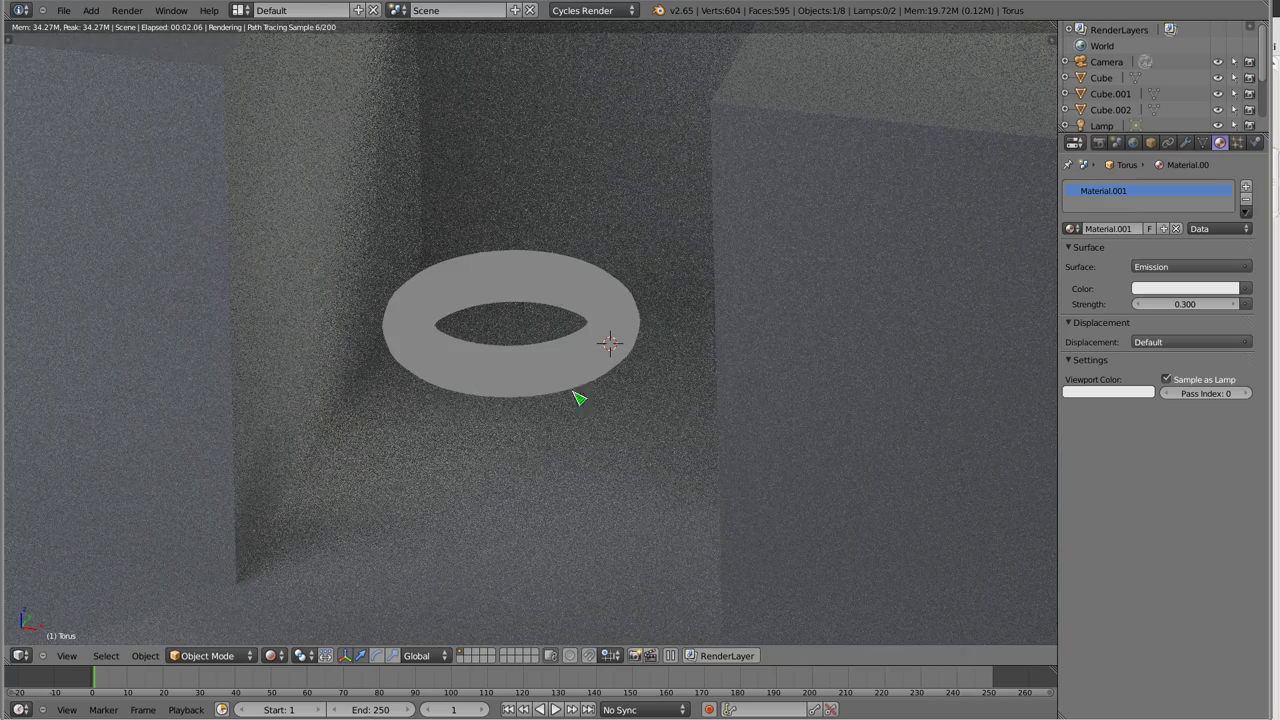
drag(1150, 318, 1140, 337)
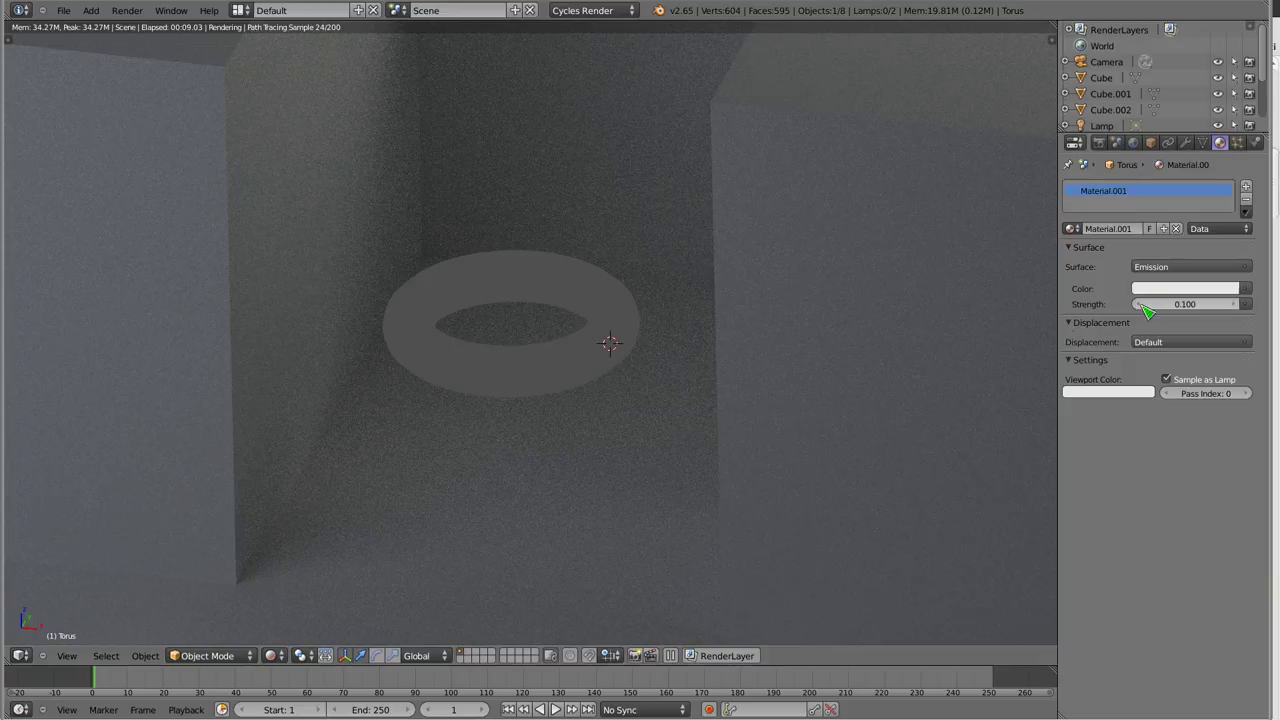
drag(1155, 304, 1136, 304)
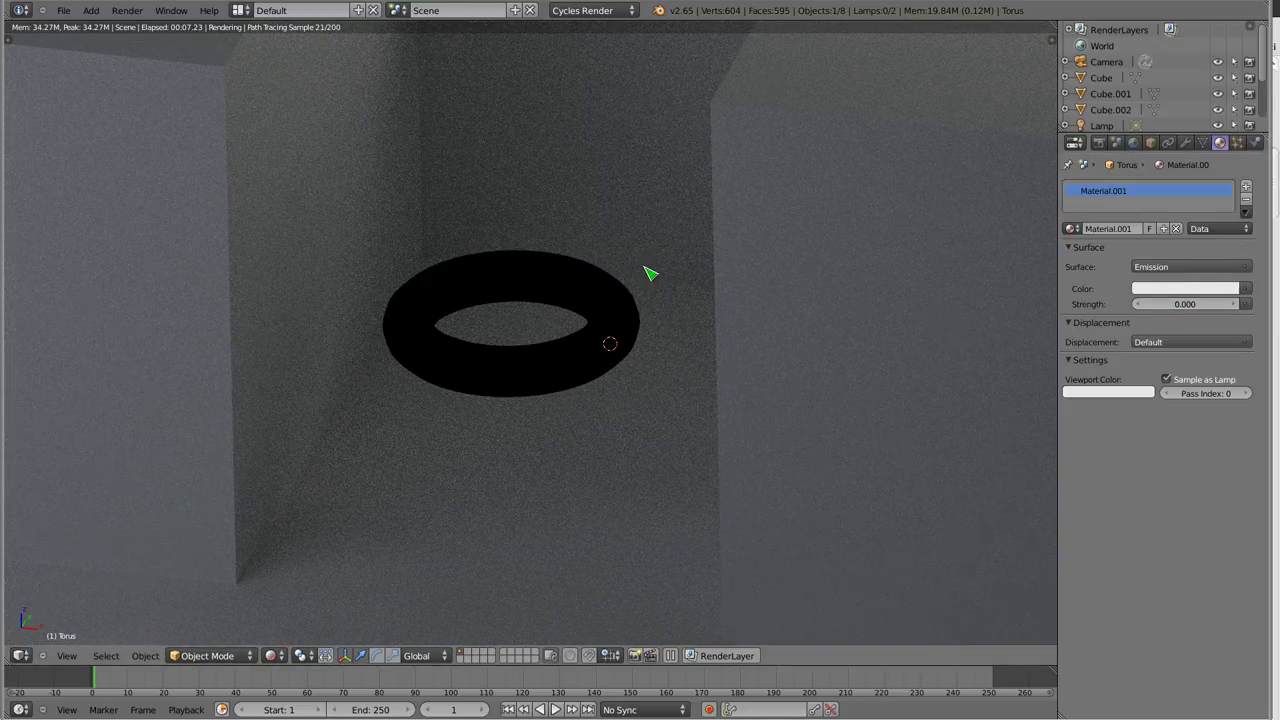
click(1185, 304)
text(1)
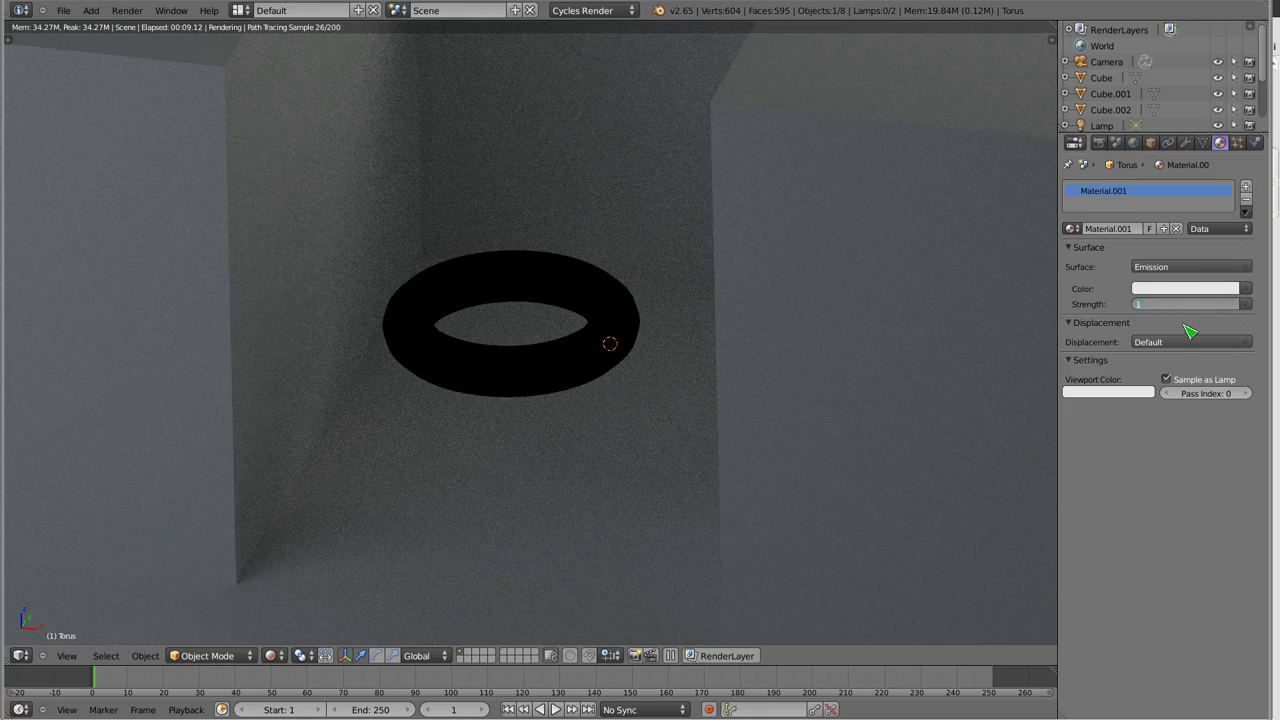
key(Return)
Set the torus emission colour to red and its strength to 99.9.
click(1166, 288)
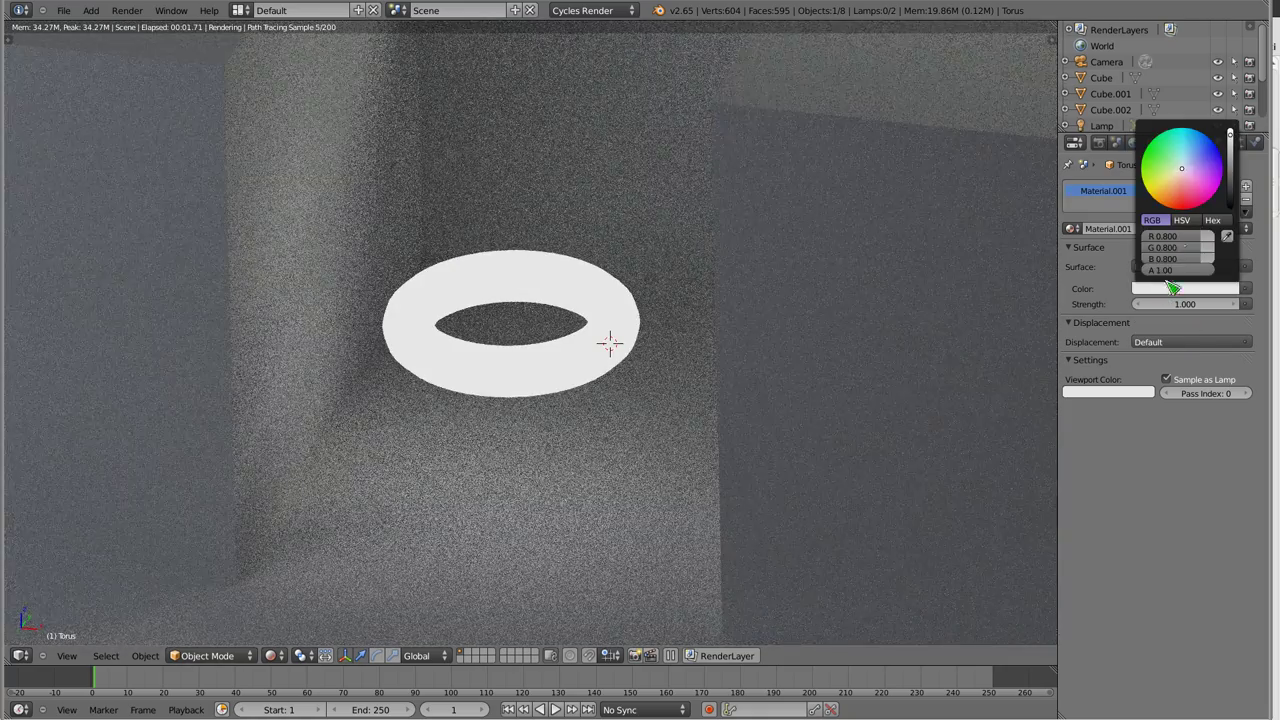
drag(1181, 168, 1181, 207)
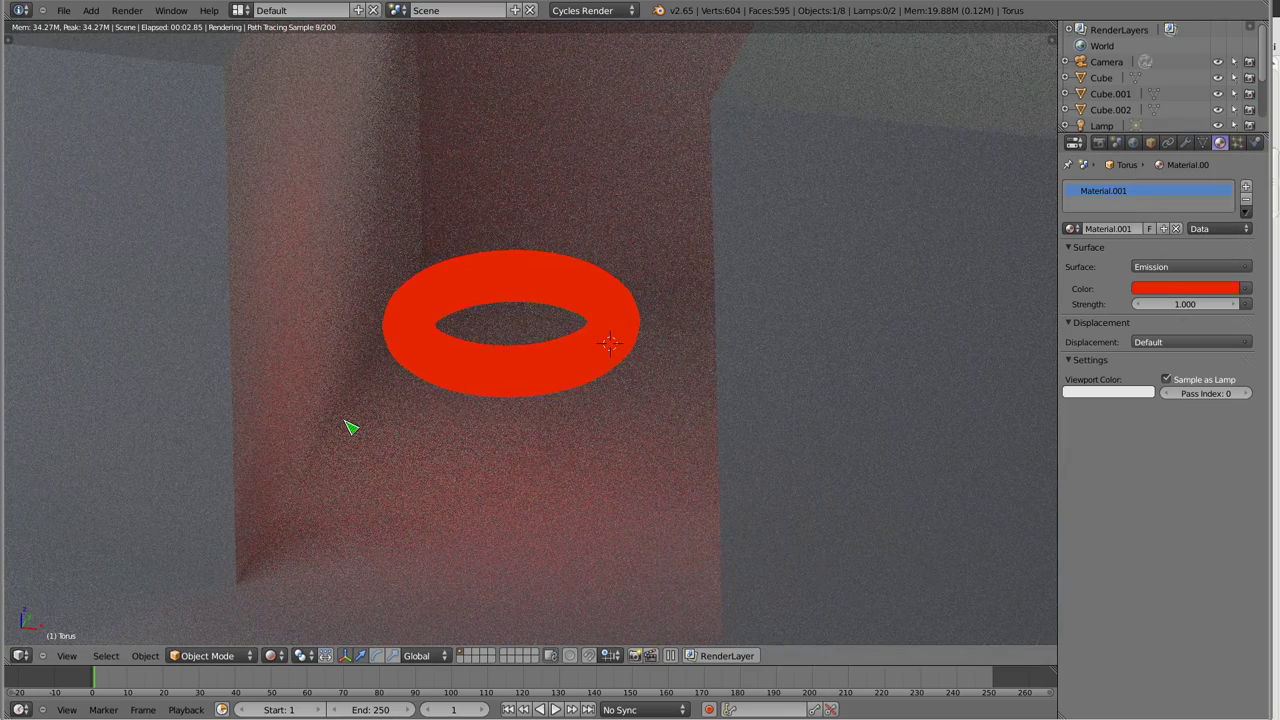
mouse_move(1185, 304)
mouse_down()
mouse_move(1268, 304)
mouse_move(1097, 338)
mouse_up()
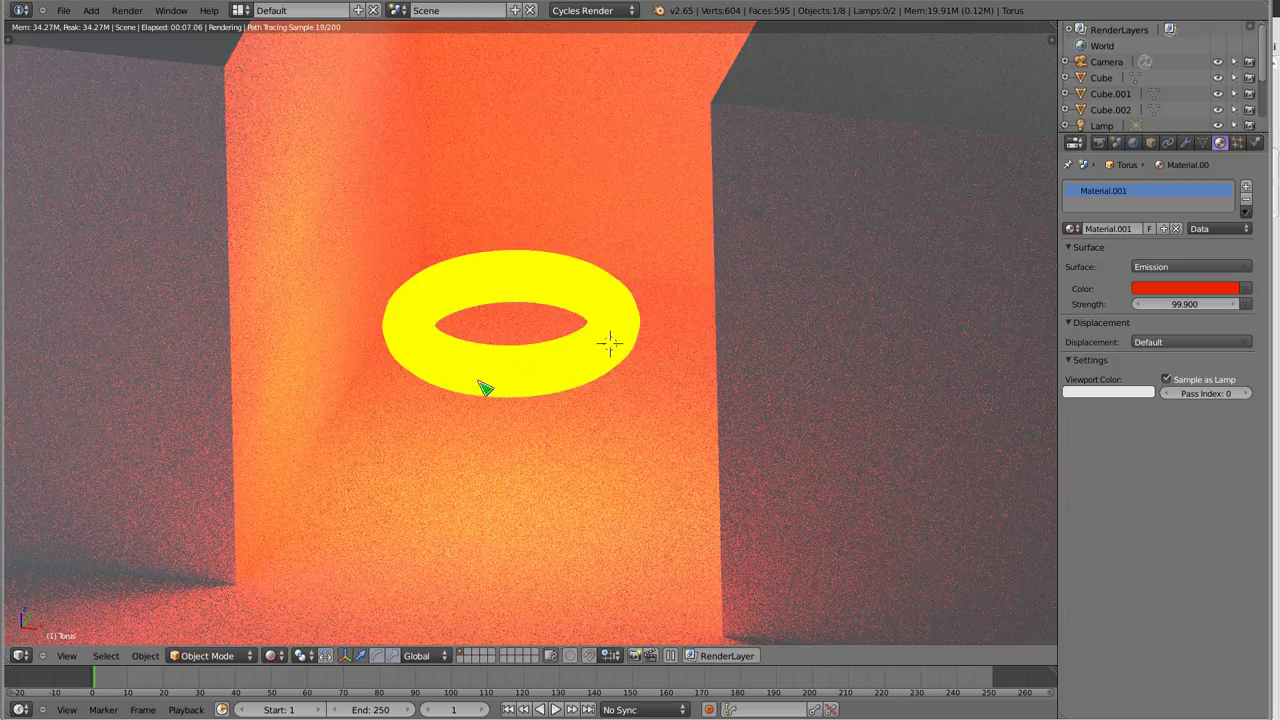
Orbit around the glowing torus and box, then begin shrinking the torus.
middle_drag(484, 388, 490, 390)
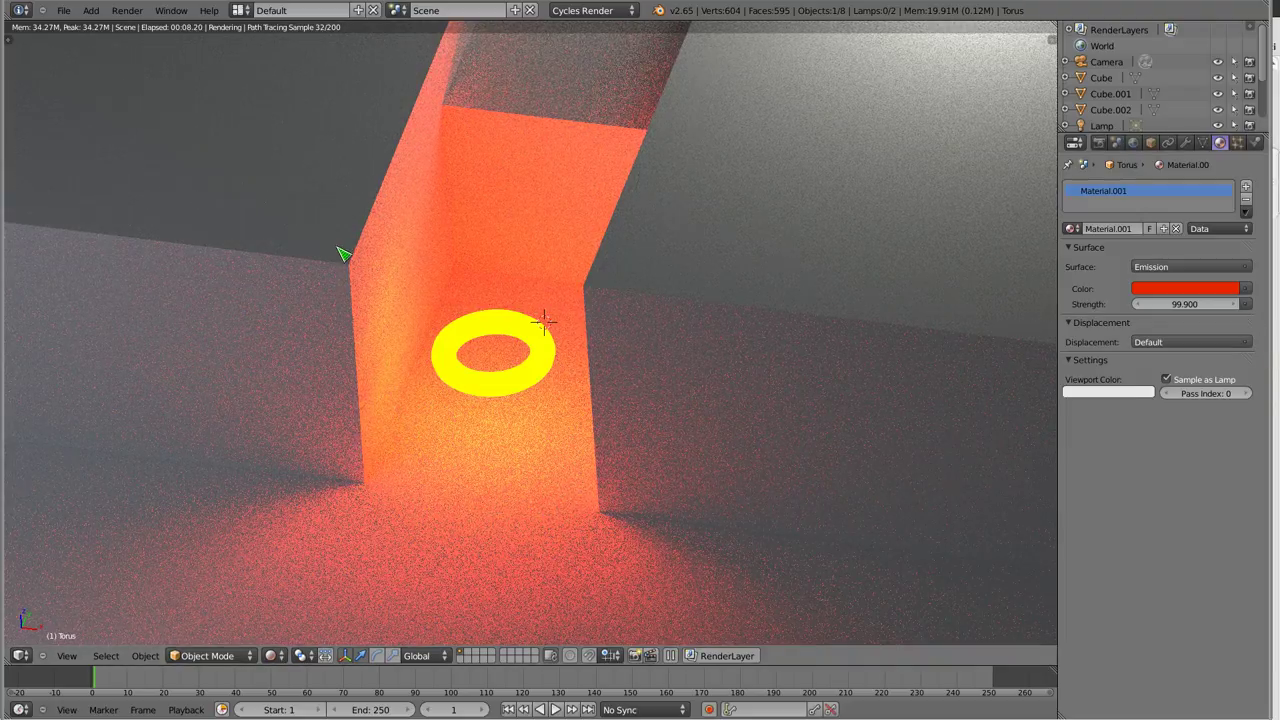
middle_drag(534, 477, 590, 525)
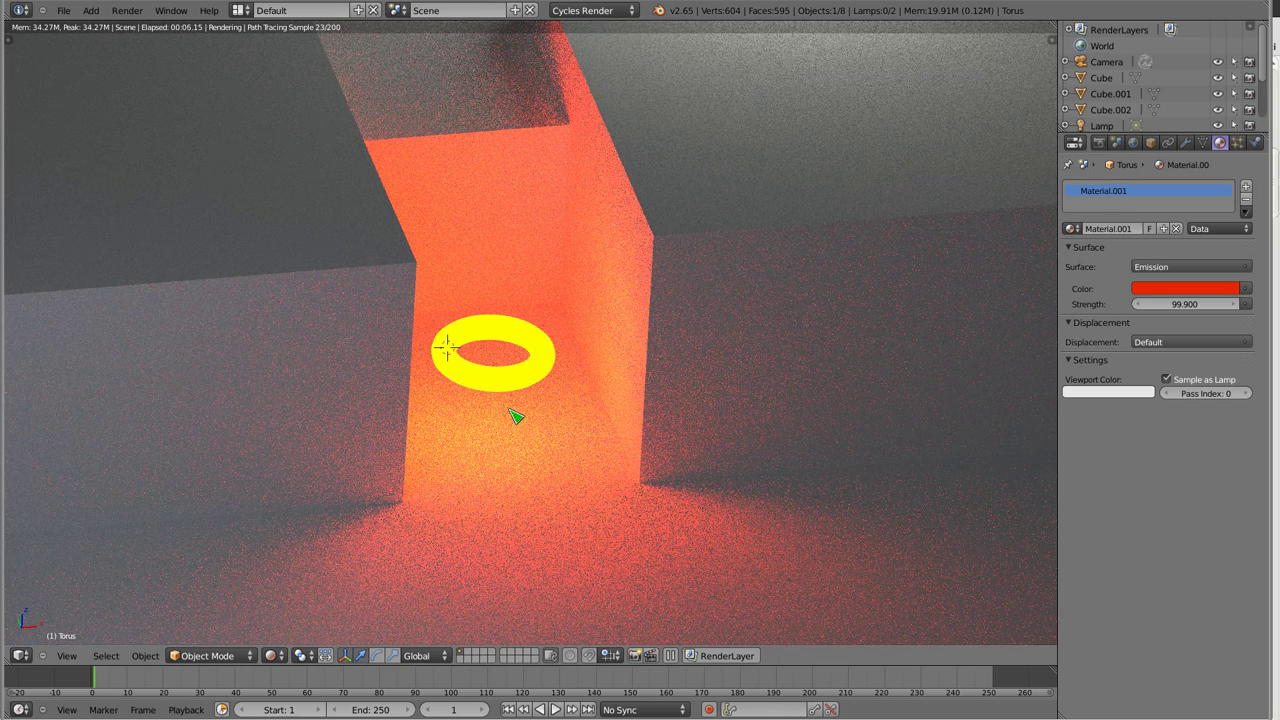
mouse_move(480, 434)
middle_down()
mouse_move(435, 425)
mouse_move(680, 538)
middle_up()
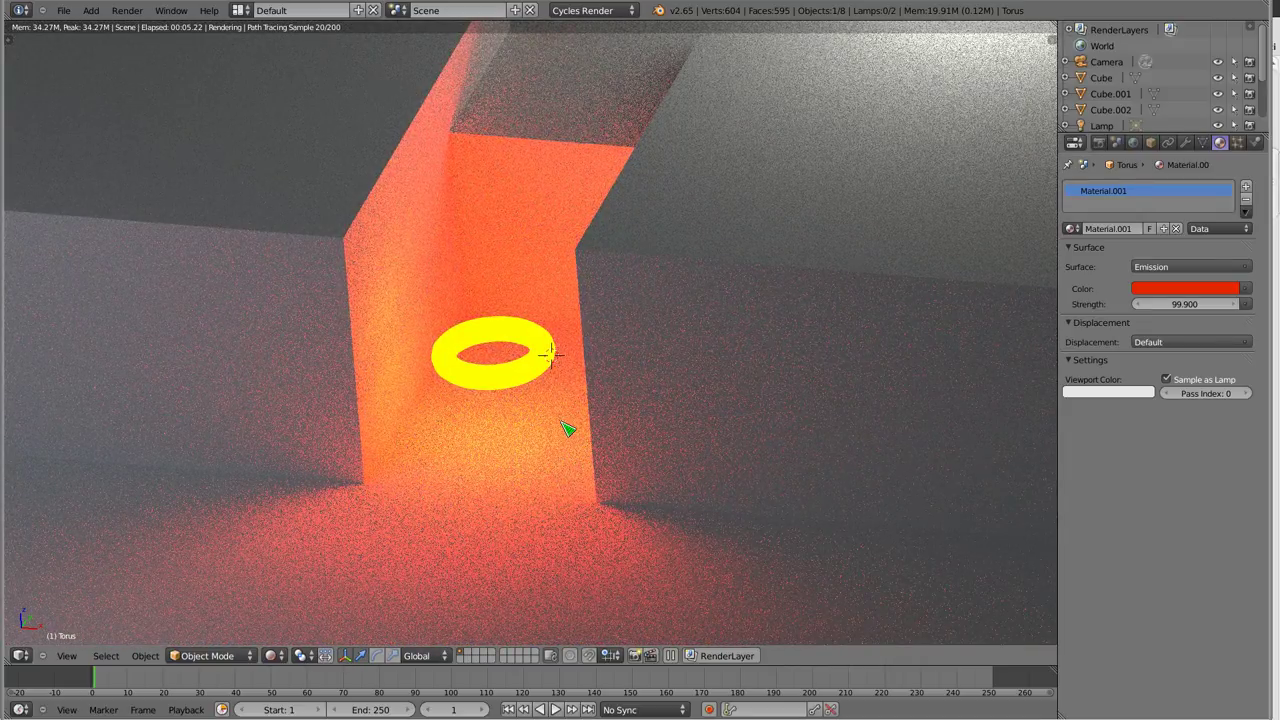
key(s)
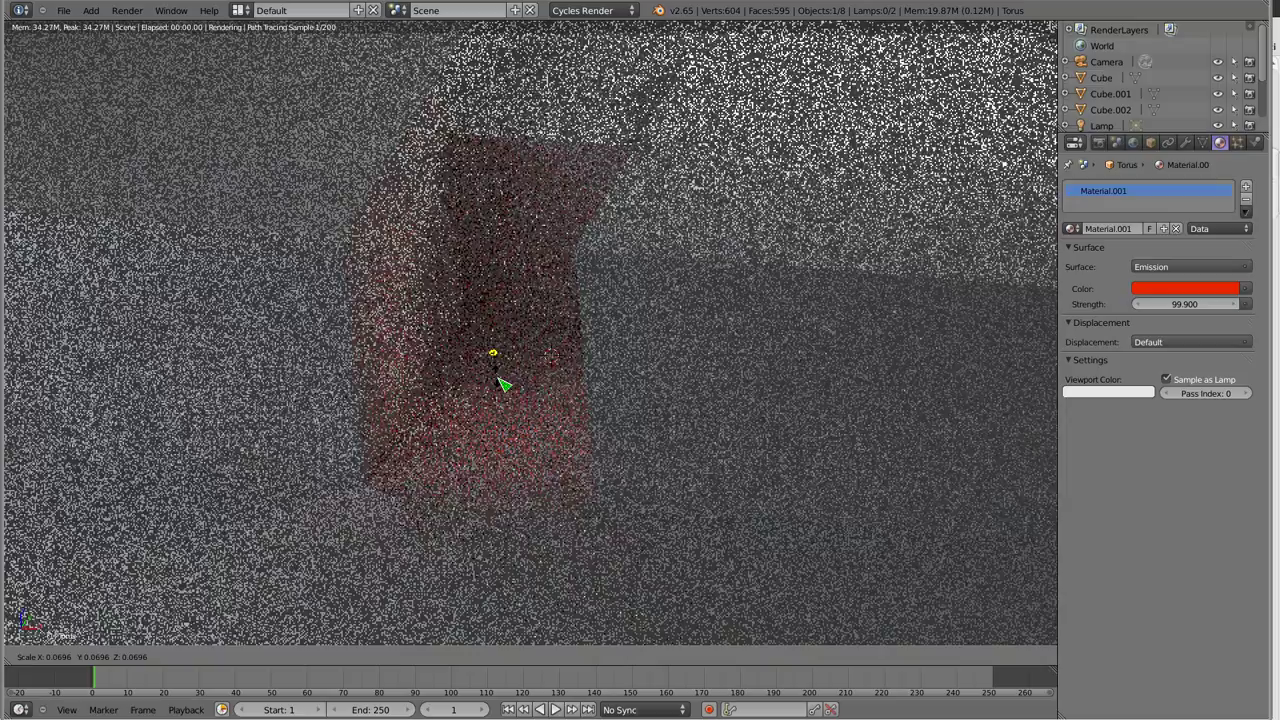
Keep the torus at about 0.08 size and set its emission strength to 1111111.
click(503, 385)
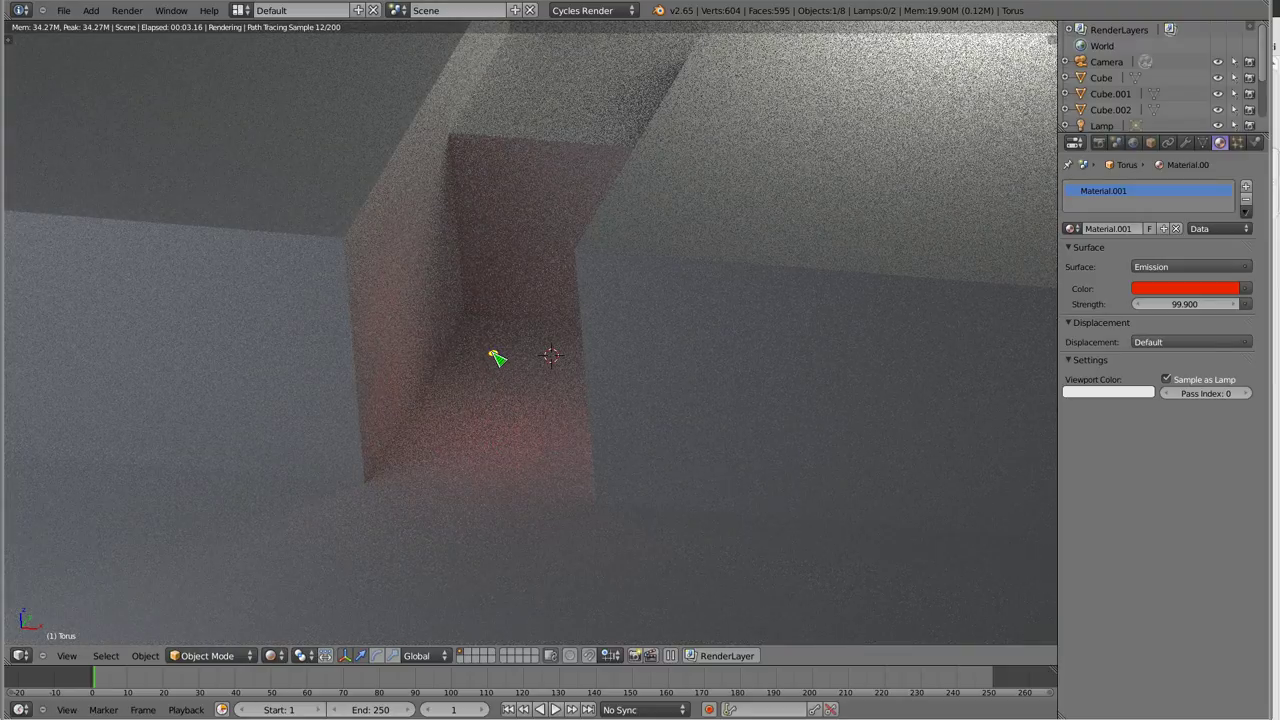
click(1185, 304)
text(1111111)
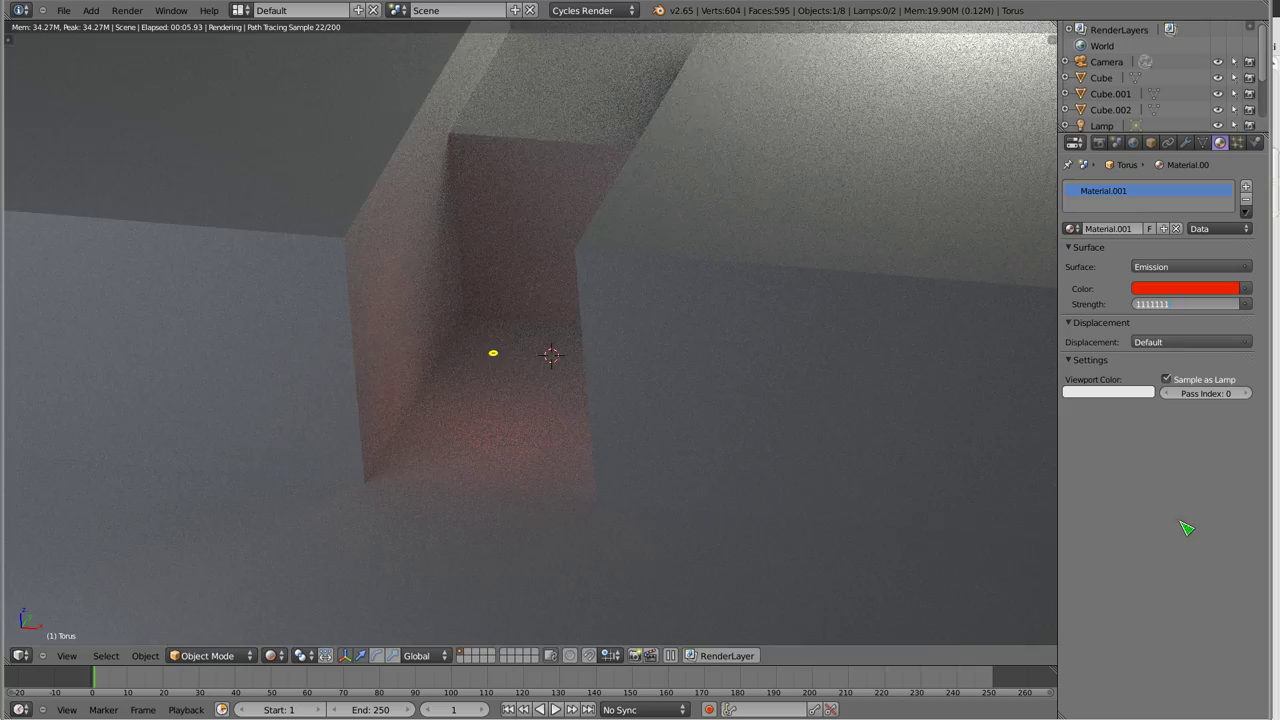
key(Return)
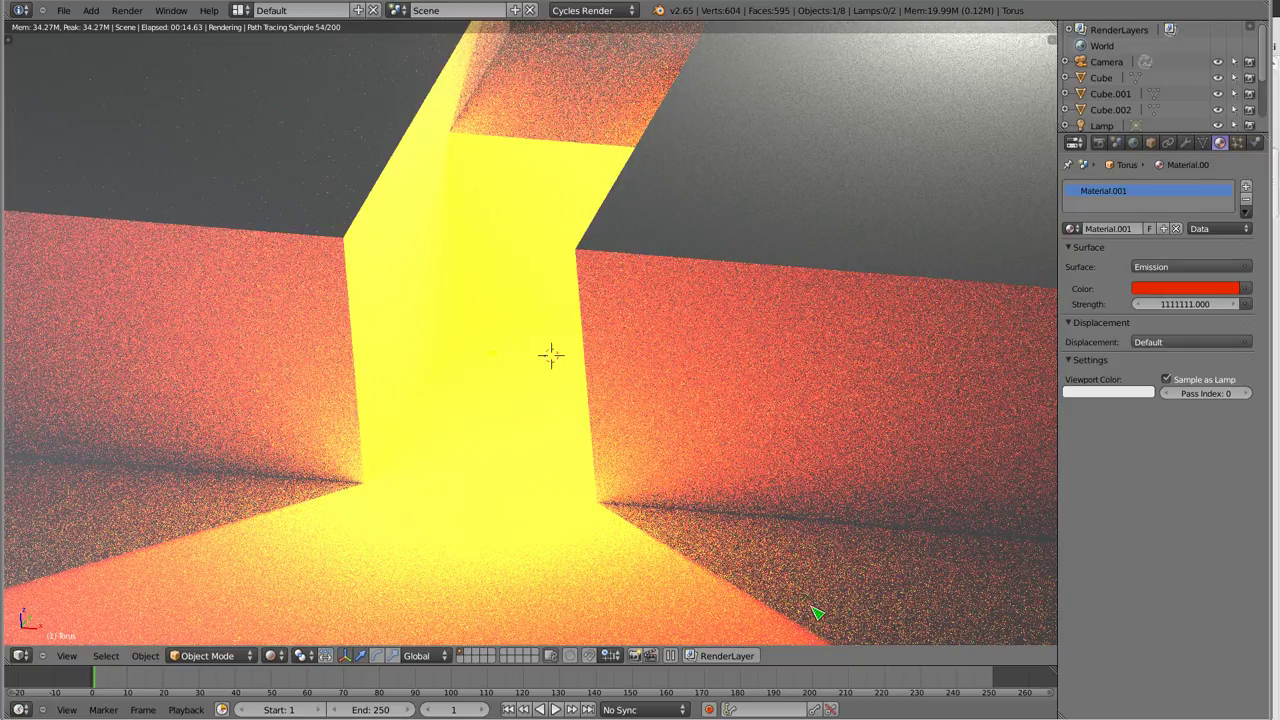
Reposition the torus, enlarge it into a bigger ring, and lower the view to the side.
key(g)
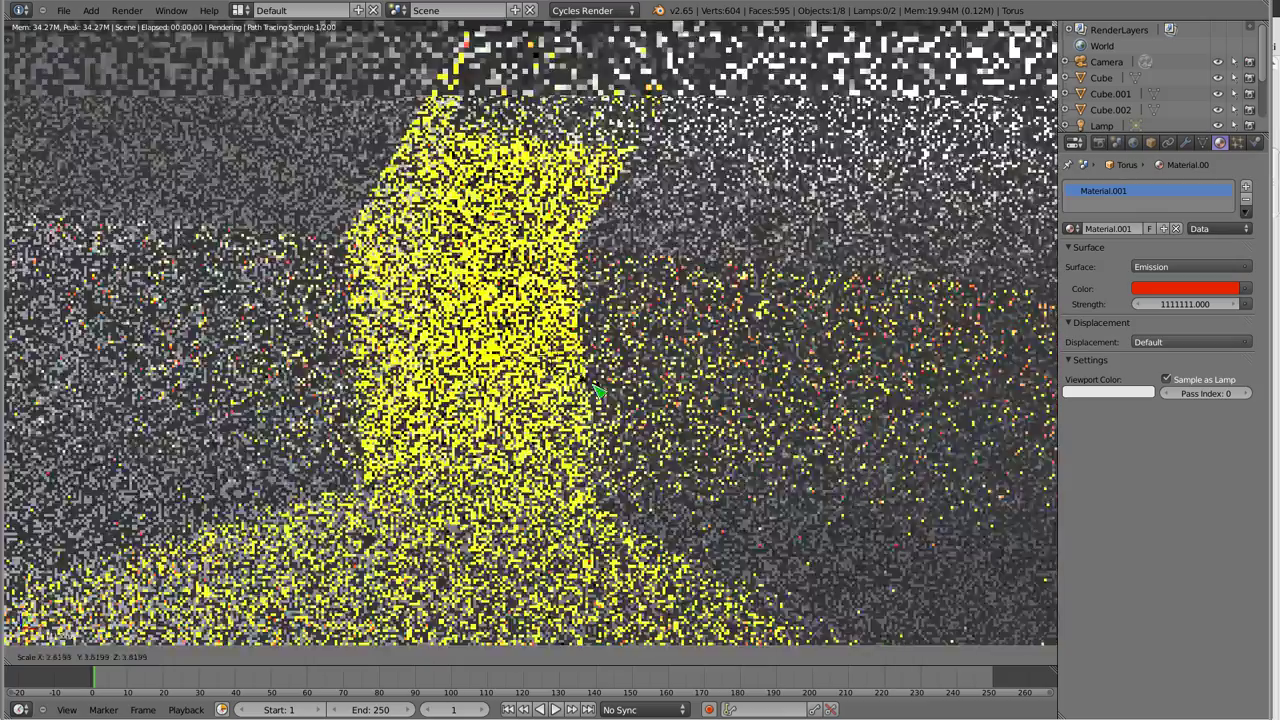
click(630, 440)
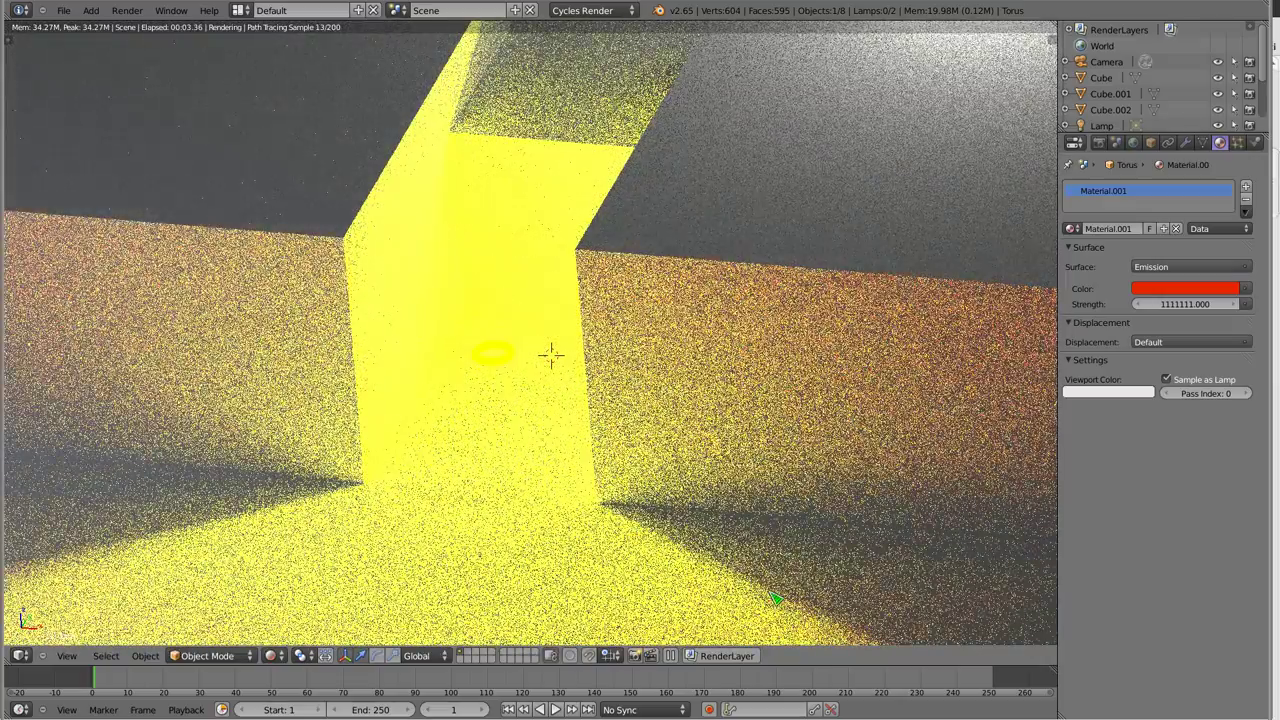
key(s)
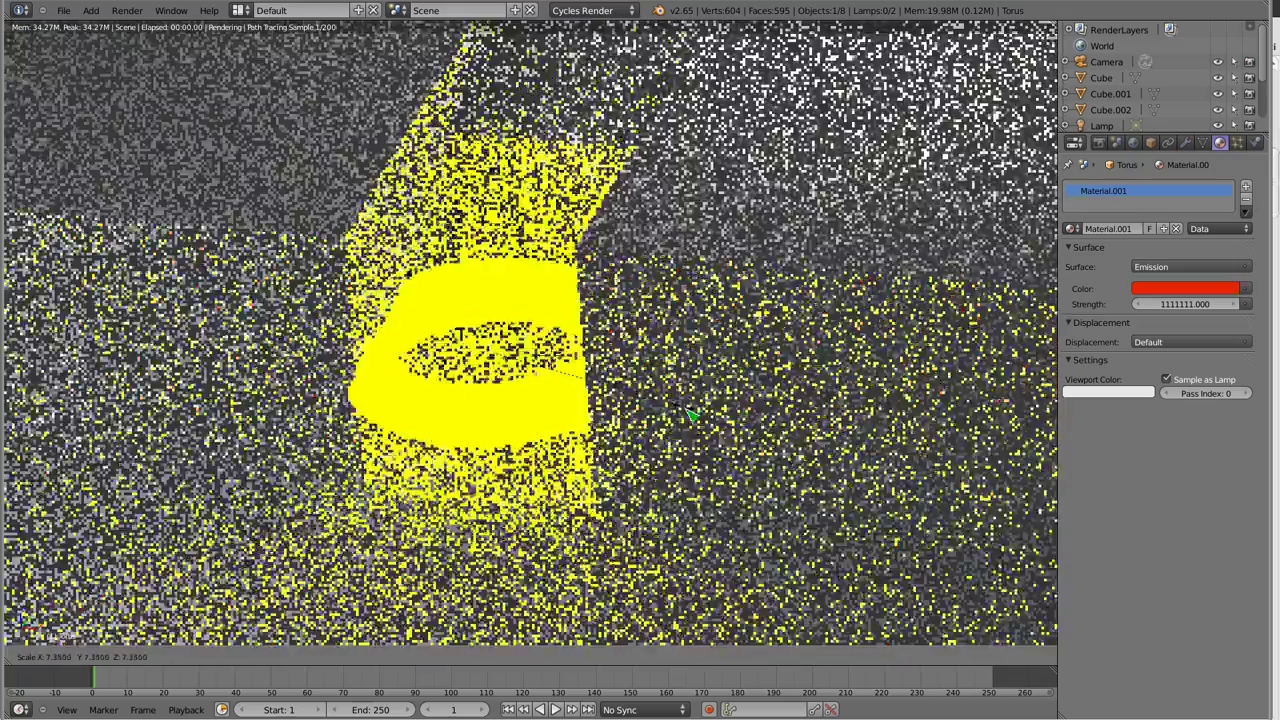
click(686, 417)
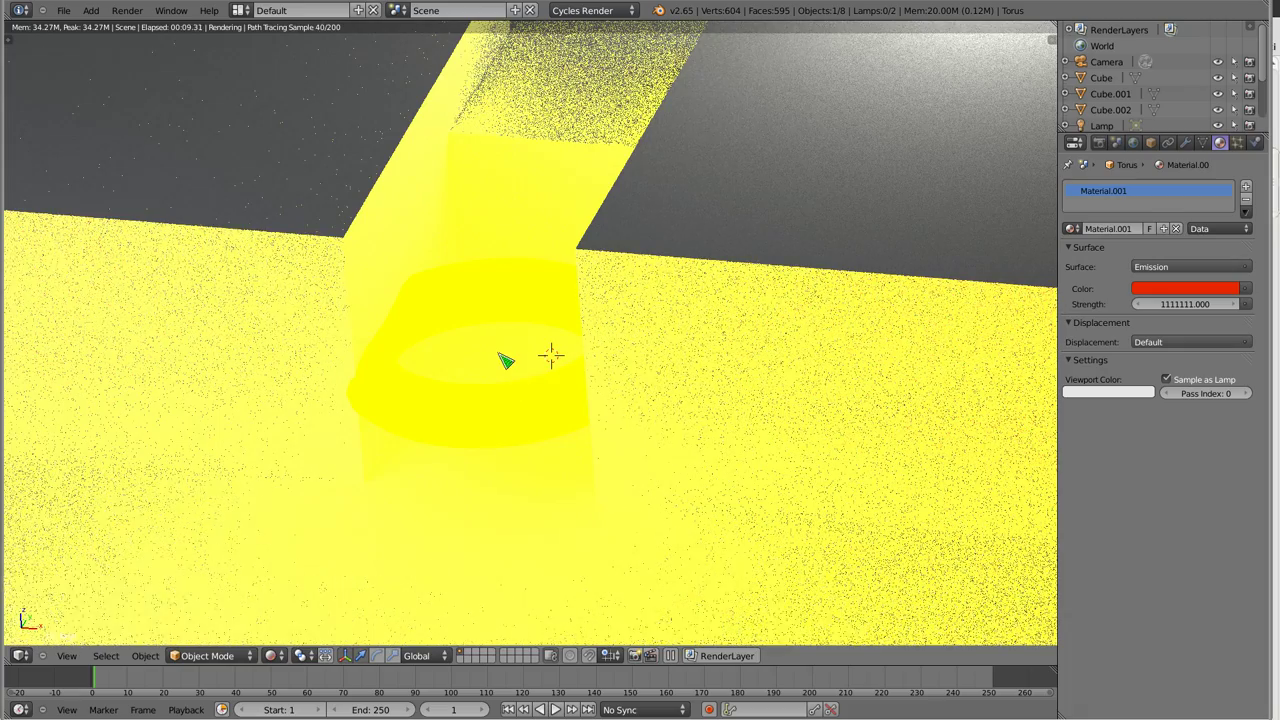
mouse_move(508, 355)
middle_down()
mouse_move(543, 280)
mouse_move(499, 342)
middle_up()
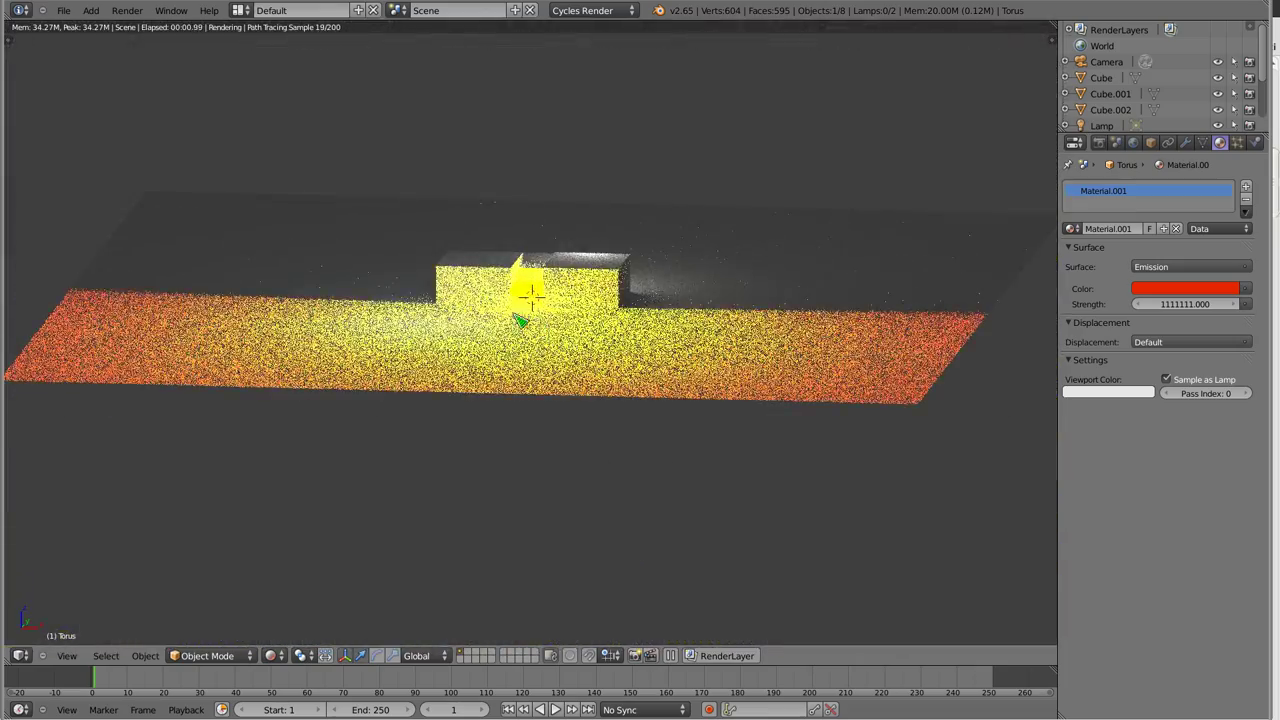
Delete the torus from the scene.
key(z)
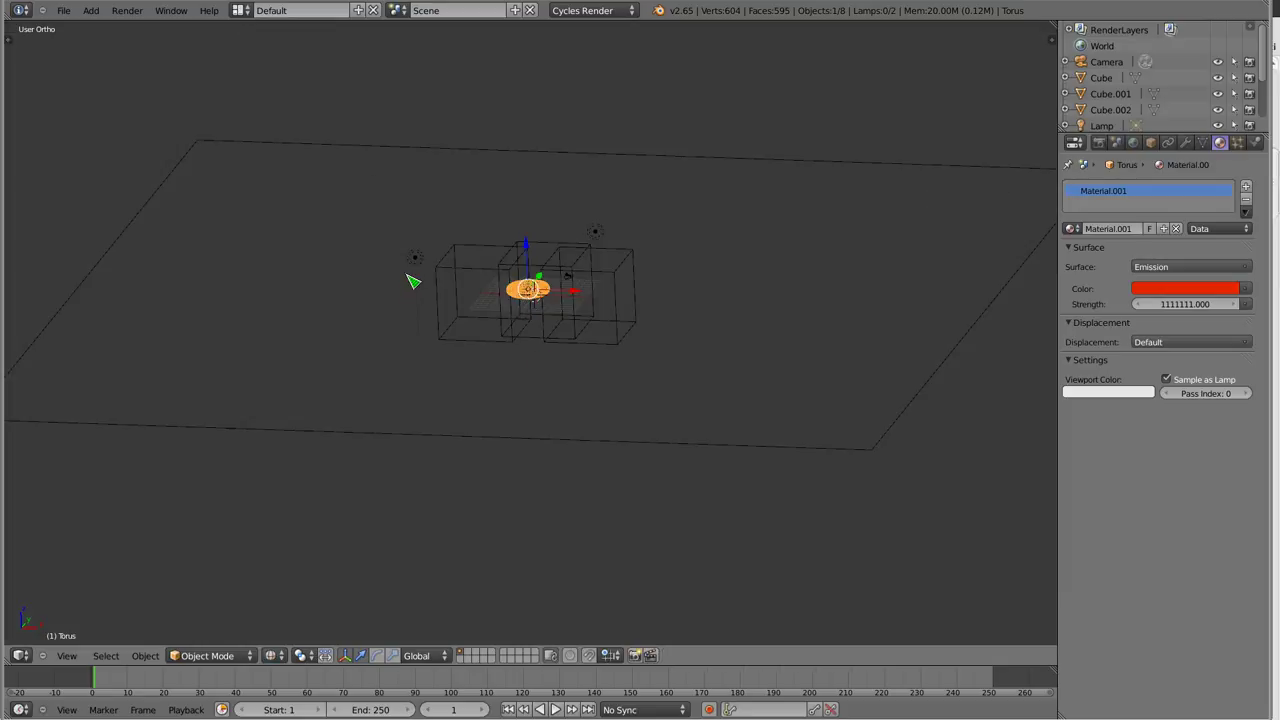
right_click(427, 256)
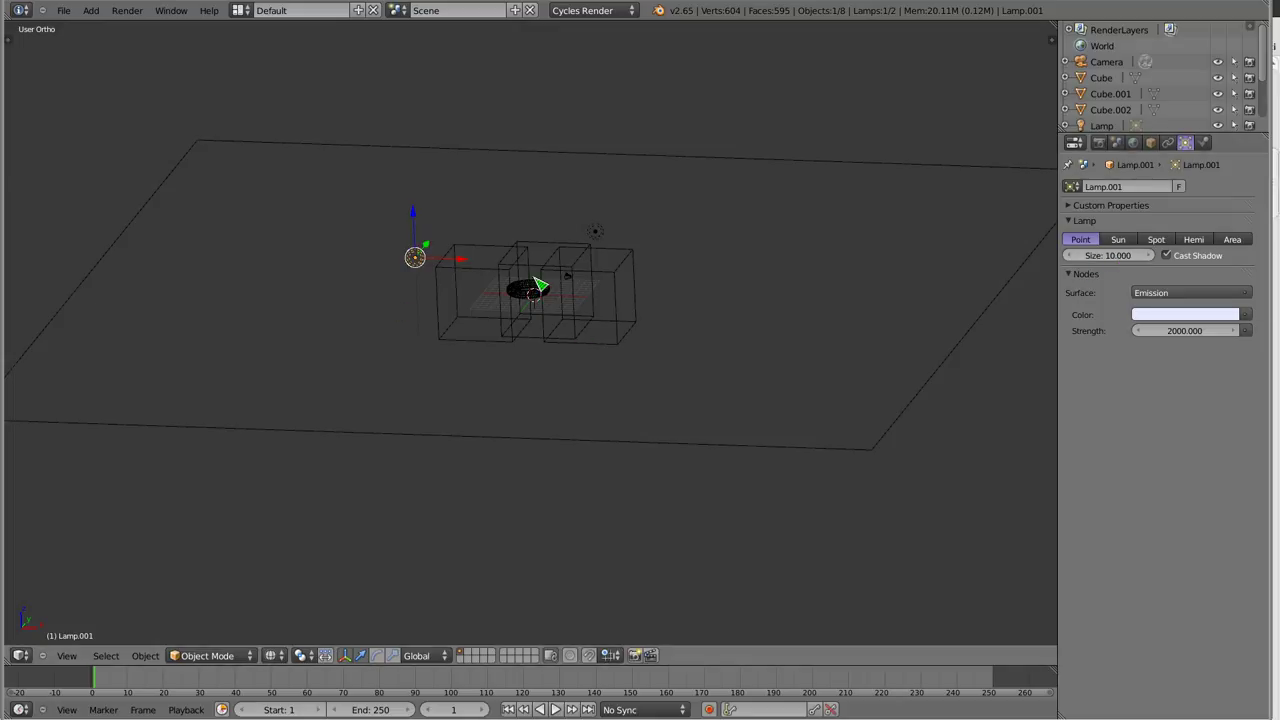
right_click(536, 280)
key(z)
key(x)
click(536, 289)
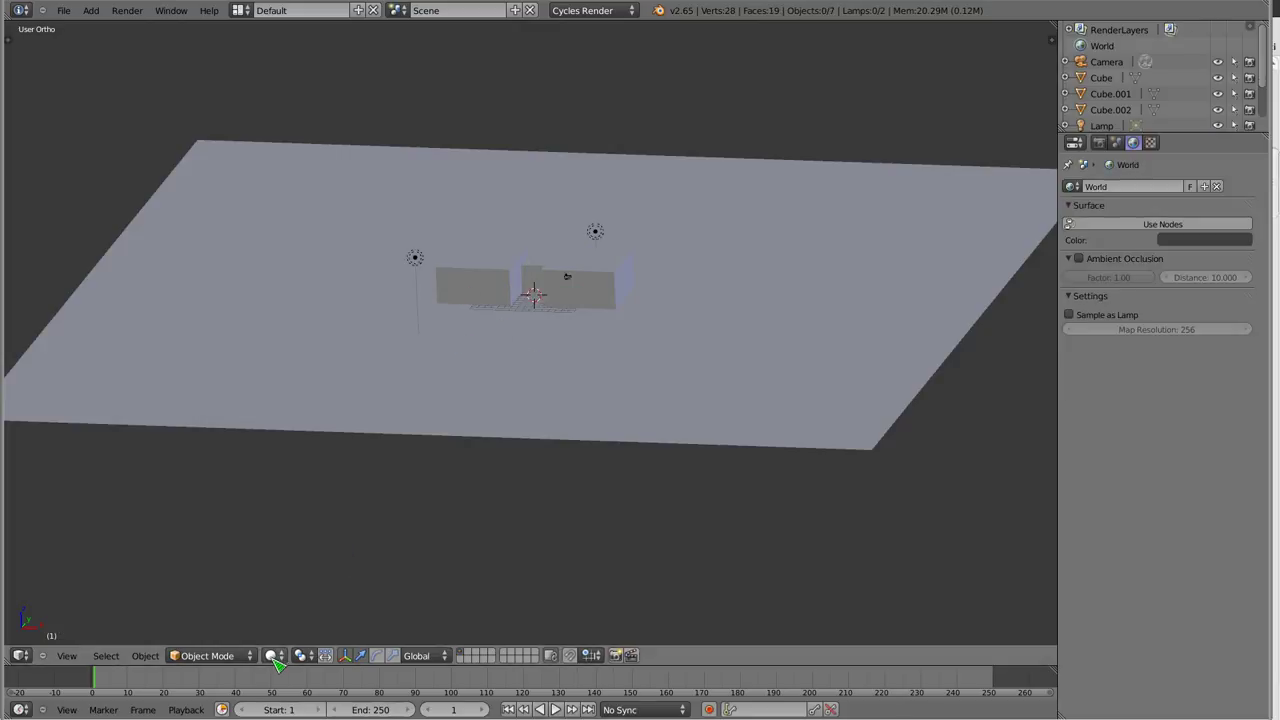
Select Lamp.001 and switch the viewport to Rendered shading for a live Cycles preview.
right_click(418, 260)
click(276, 655)
click(300, 556)
scroll(449, 287, up, 4)
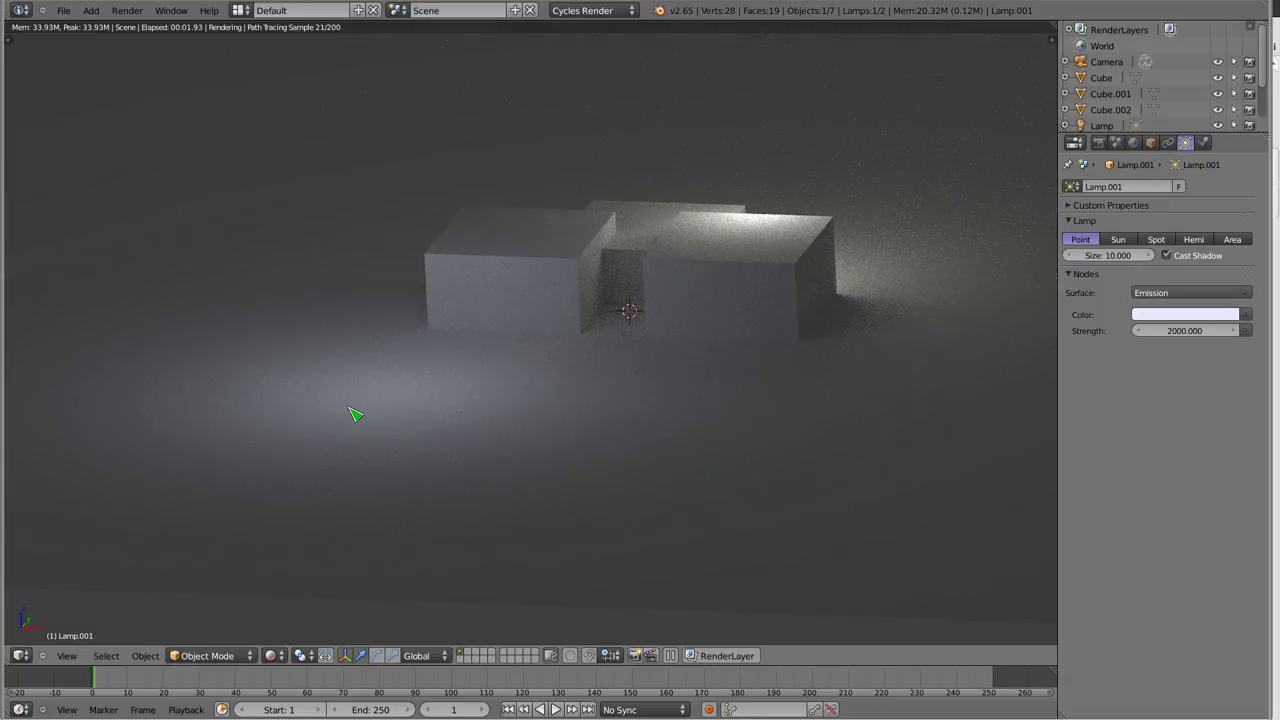
Set Lamp.001's colour to a light blue from the colour wheel.
click(1185, 314)
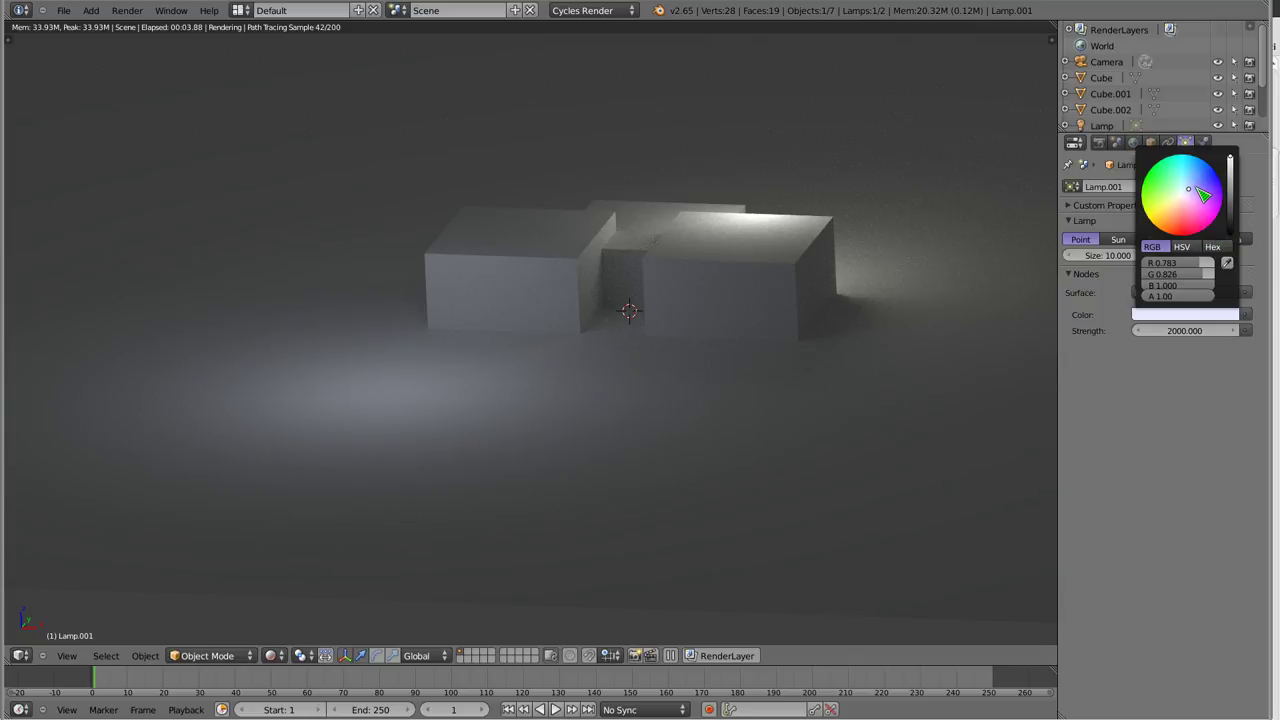
click(1203, 195)
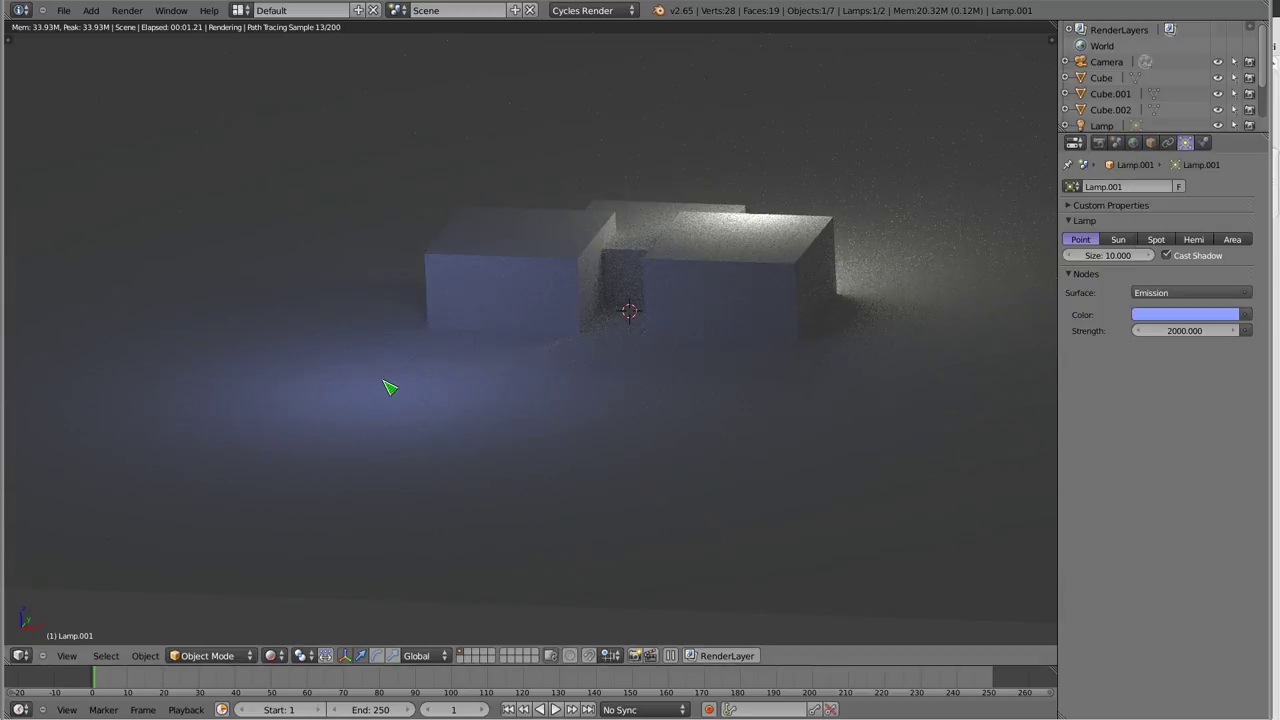
scroll(584, 300, up, 2)
scroll(586, 324, up, 2)
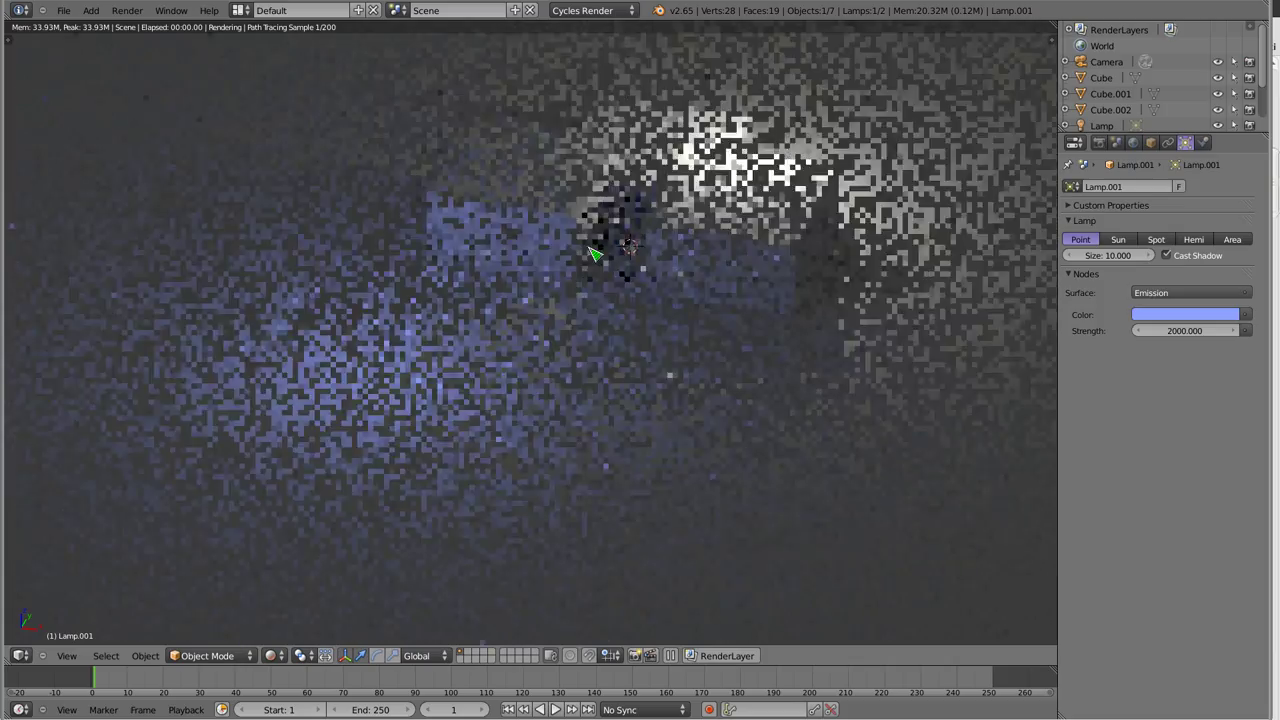
scroll(600, 280, up, 2)
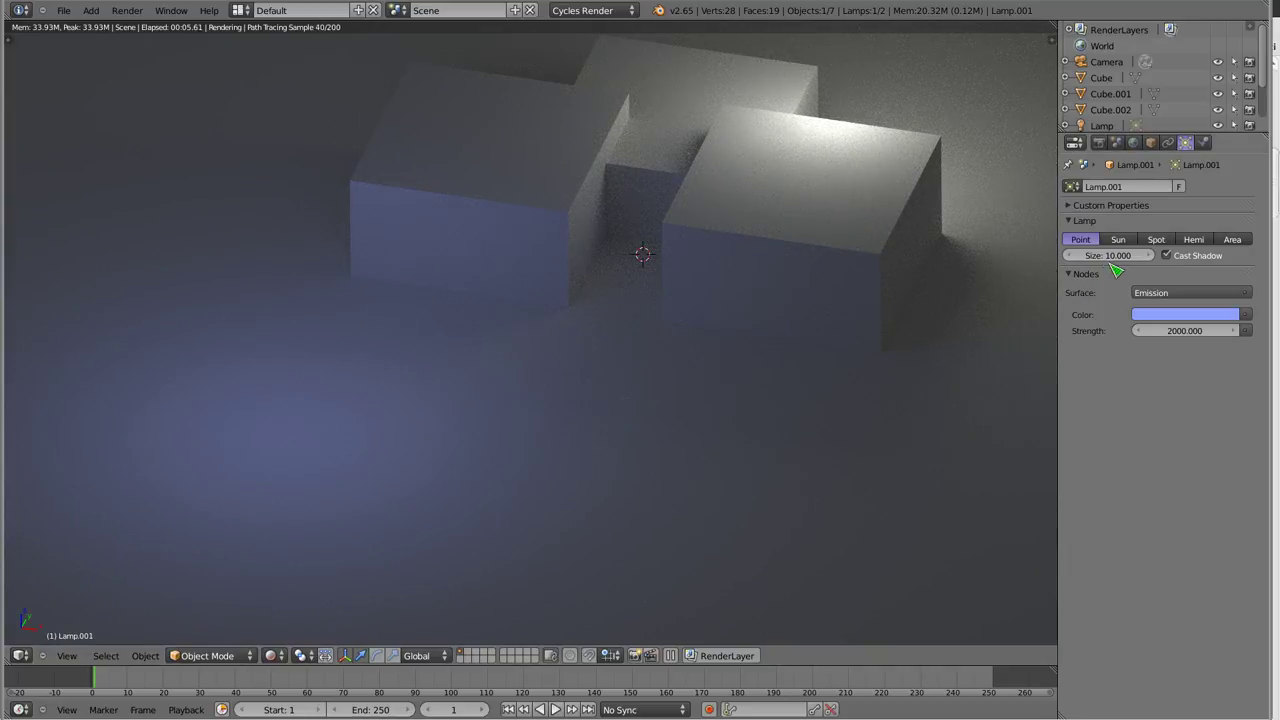
Reduce Lamp.001's size from 10 to 0.082, leaving the lamp in place.
drag(1108, 255, 1060, 255)
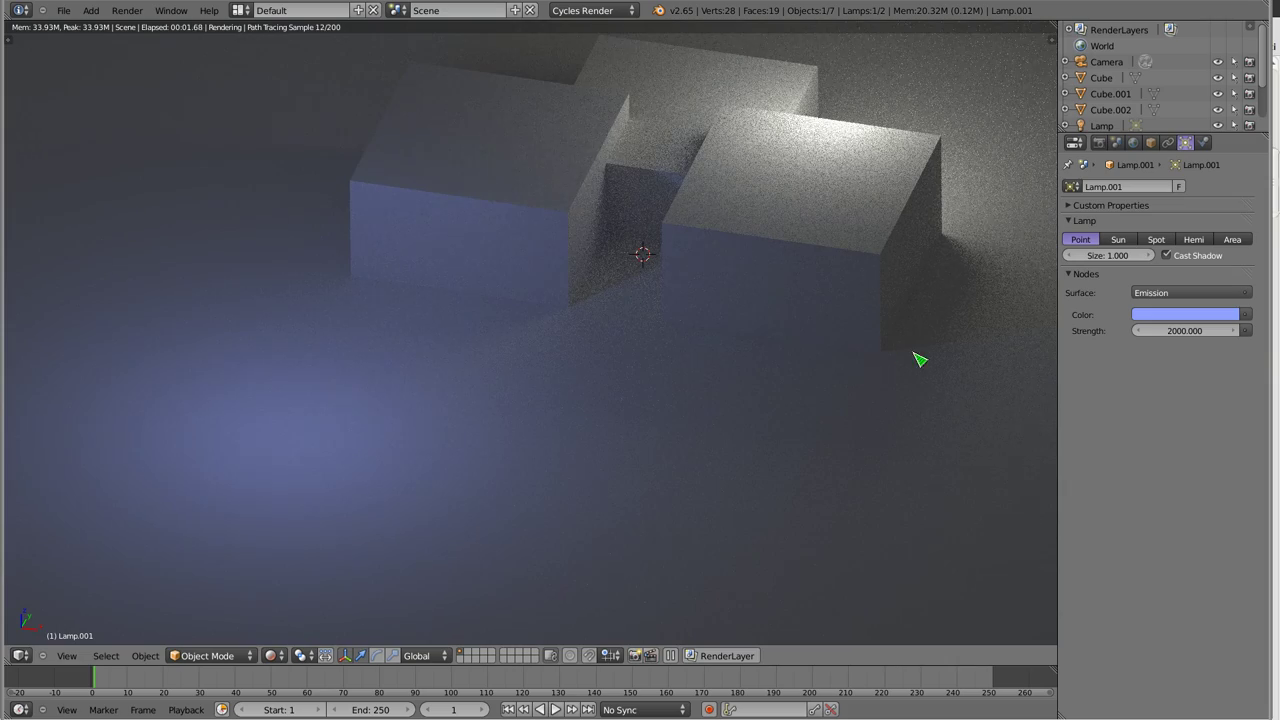
drag(1120, 255, 1066, 262)
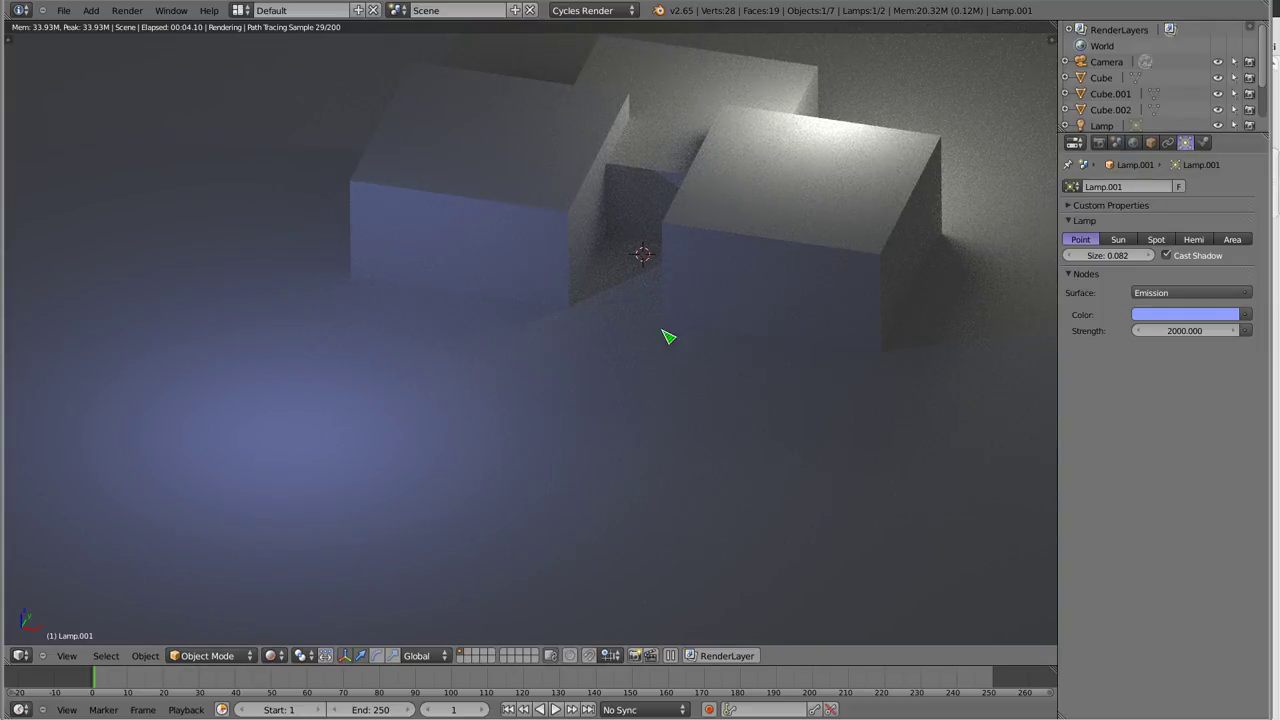
key(g)
right_click(600, 398)
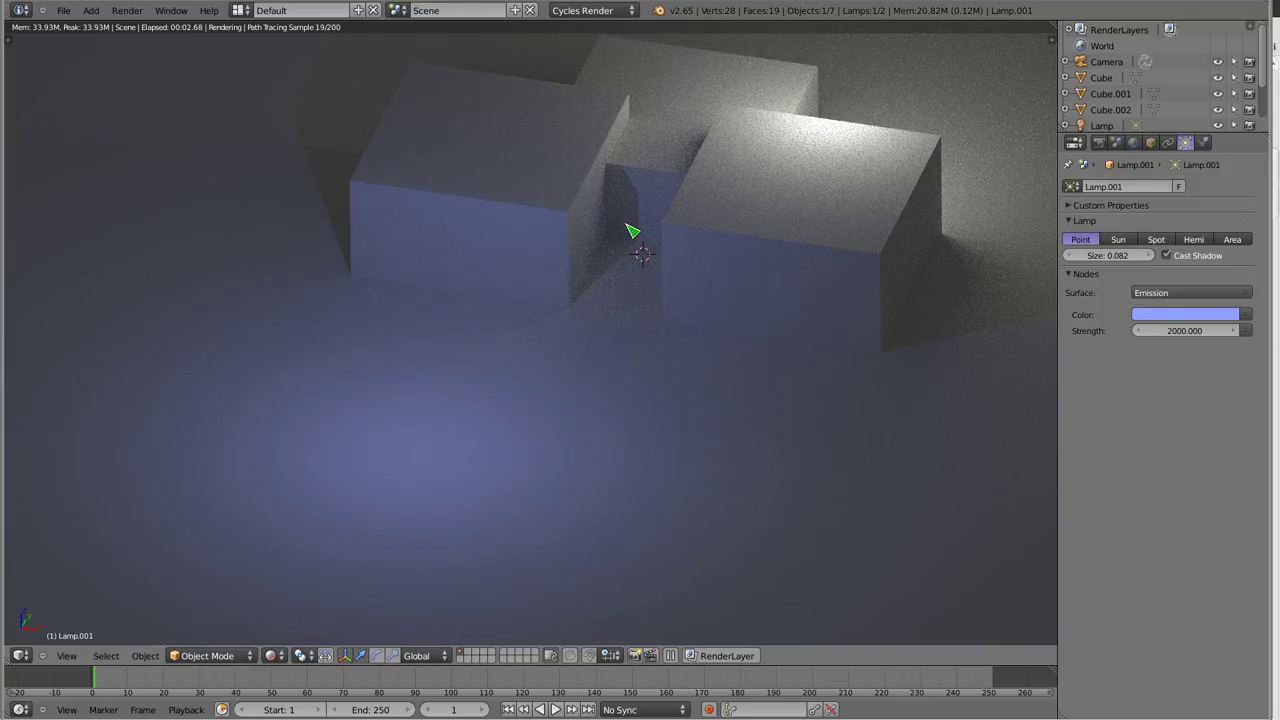
Set Lamp.001's strength to 19399.9.
drag(1163, 333, 1156, 334)
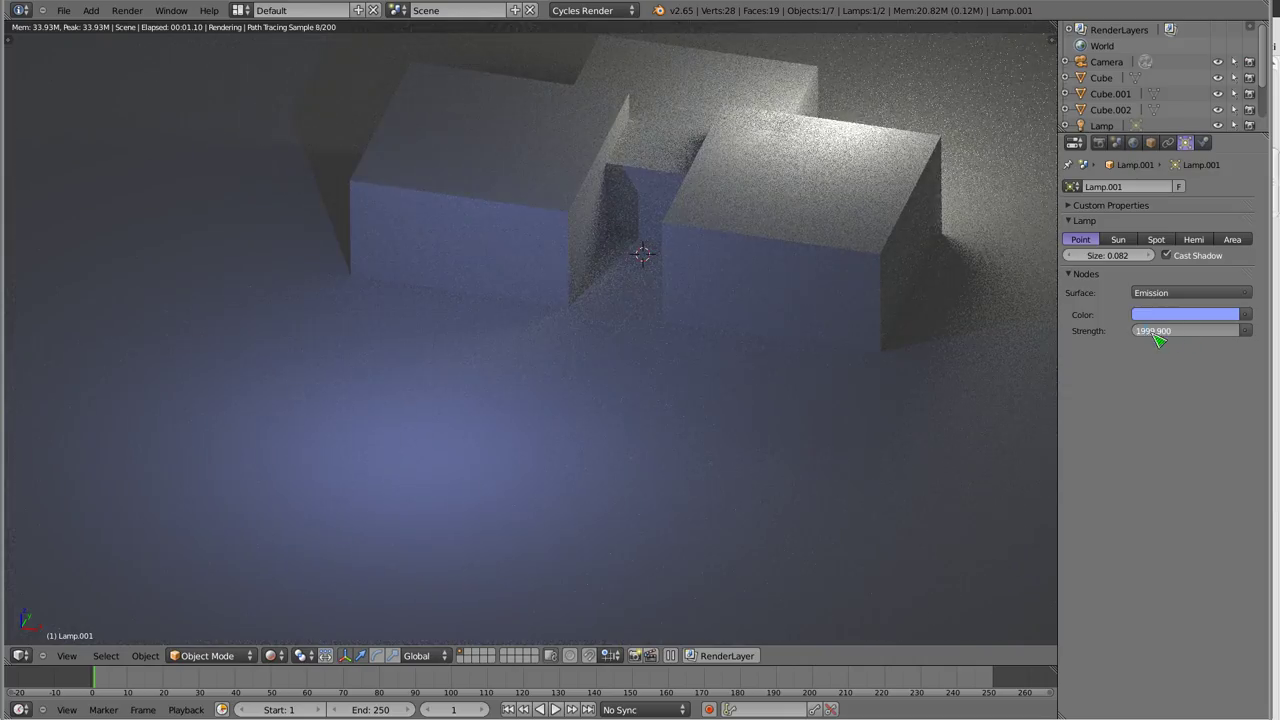
text(19399.900)
key(Return)
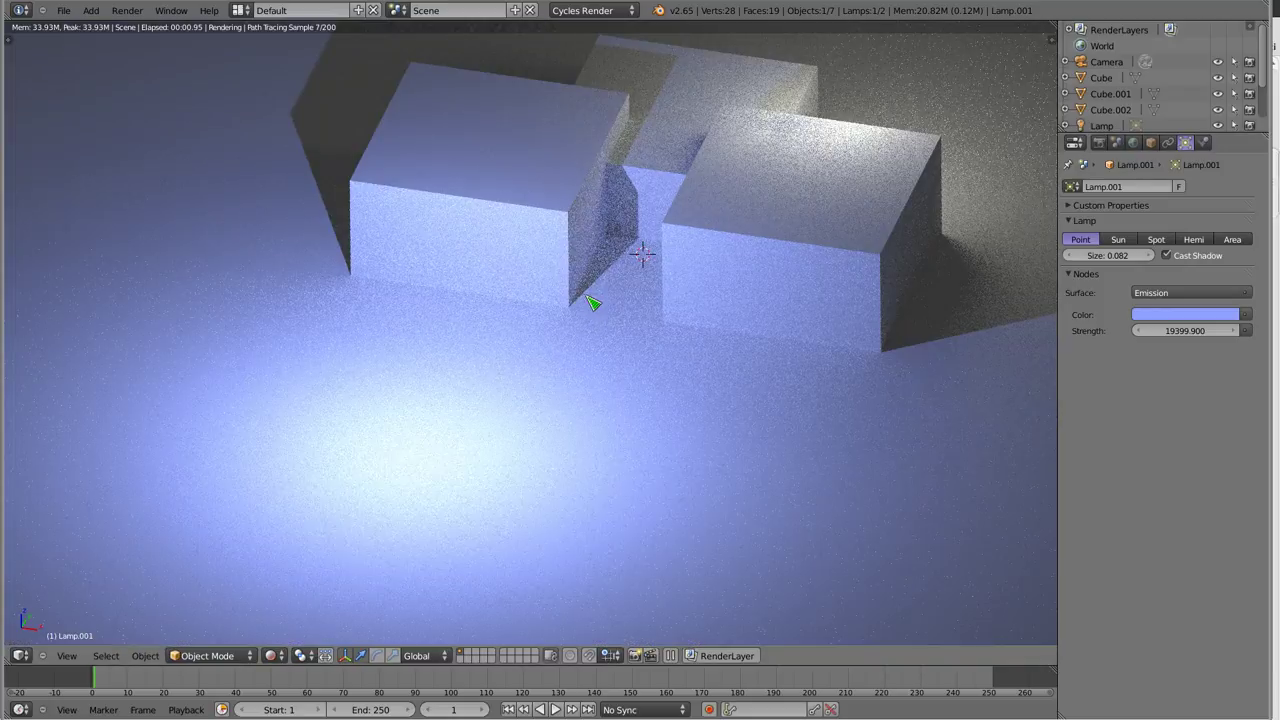